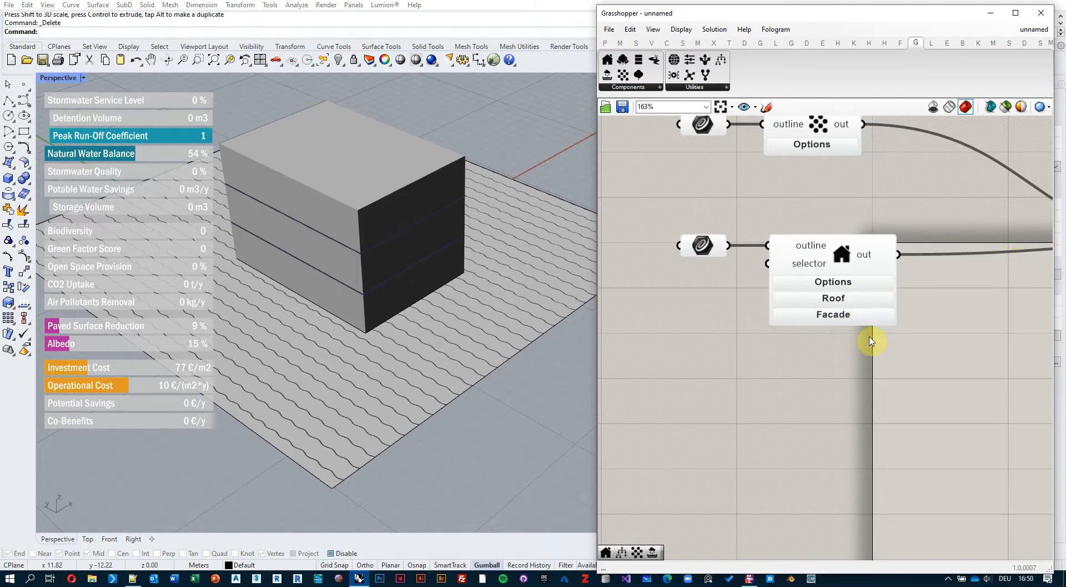
# Expand the Building component's options and set the building type to Commercial.
pyautogui.moveTo(899, 357); pyautogui.dragTo(887, 340, button='right')
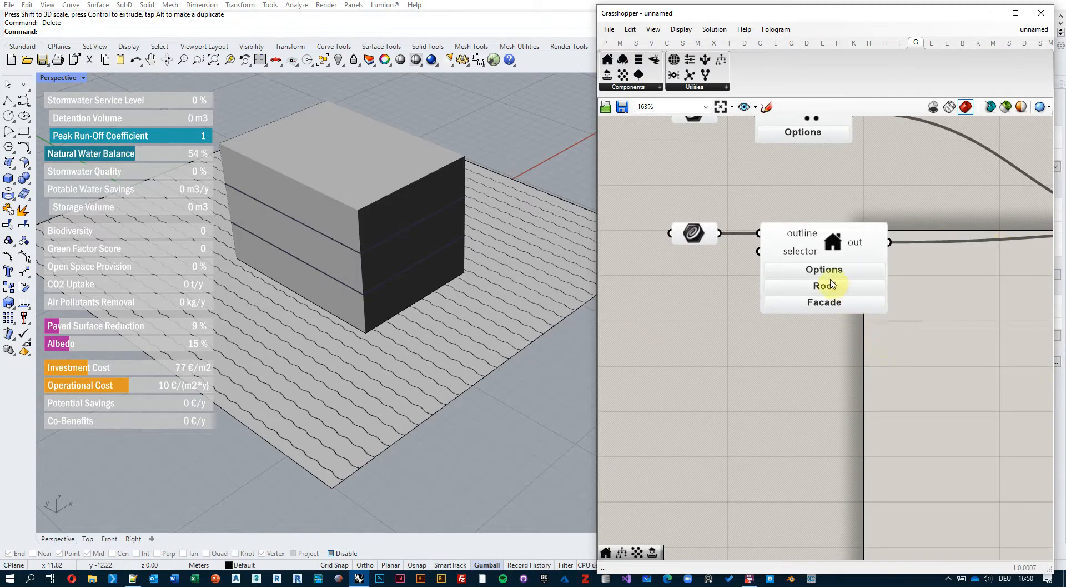
pyautogui.moveTo(483, 289); pyautogui.dragTo(400, 264, button='right')
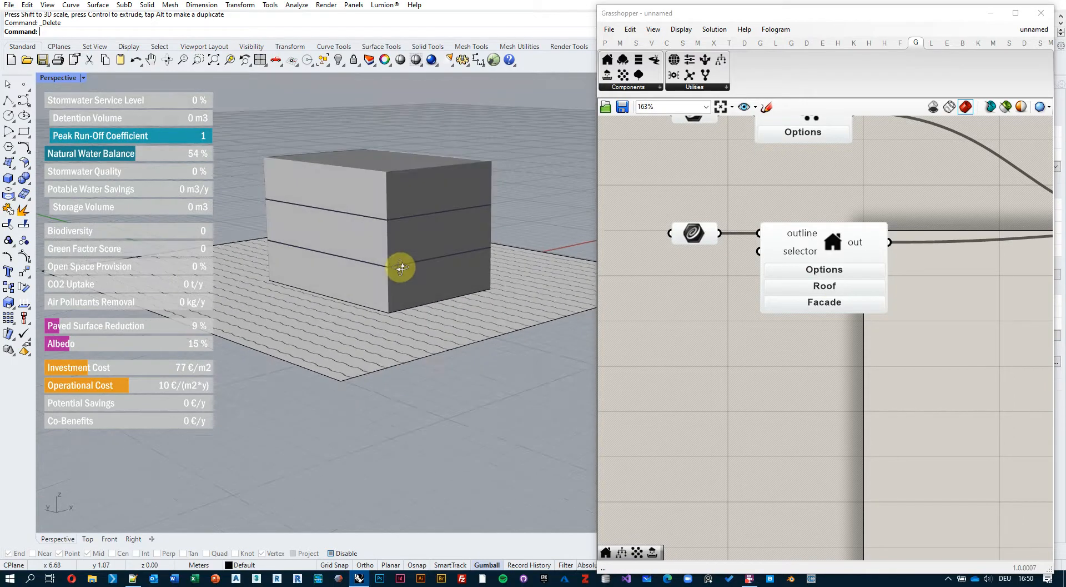
pyautogui.click(825, 270)
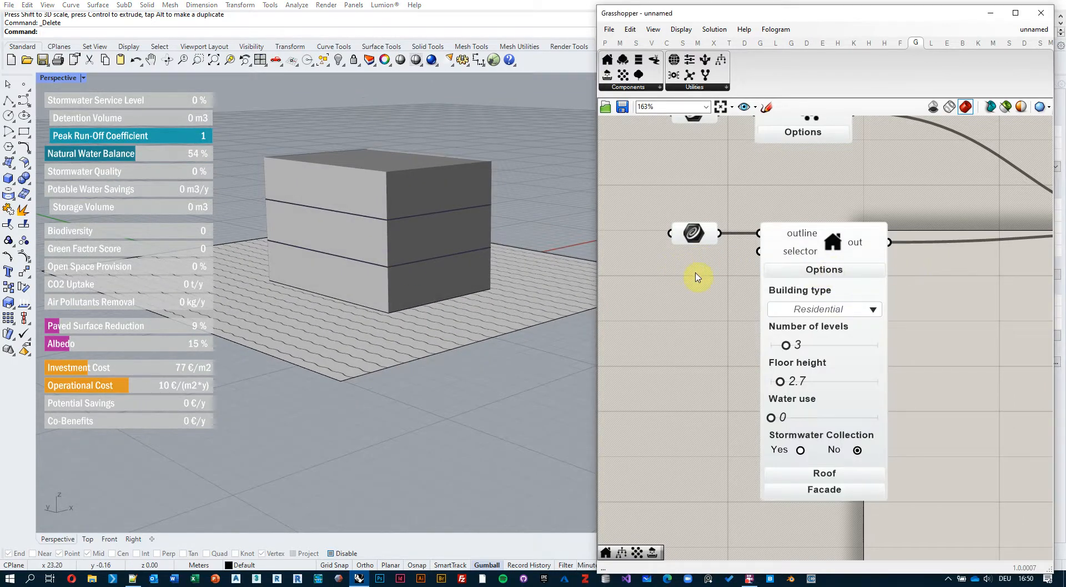
pyautogui.click(860, 310)
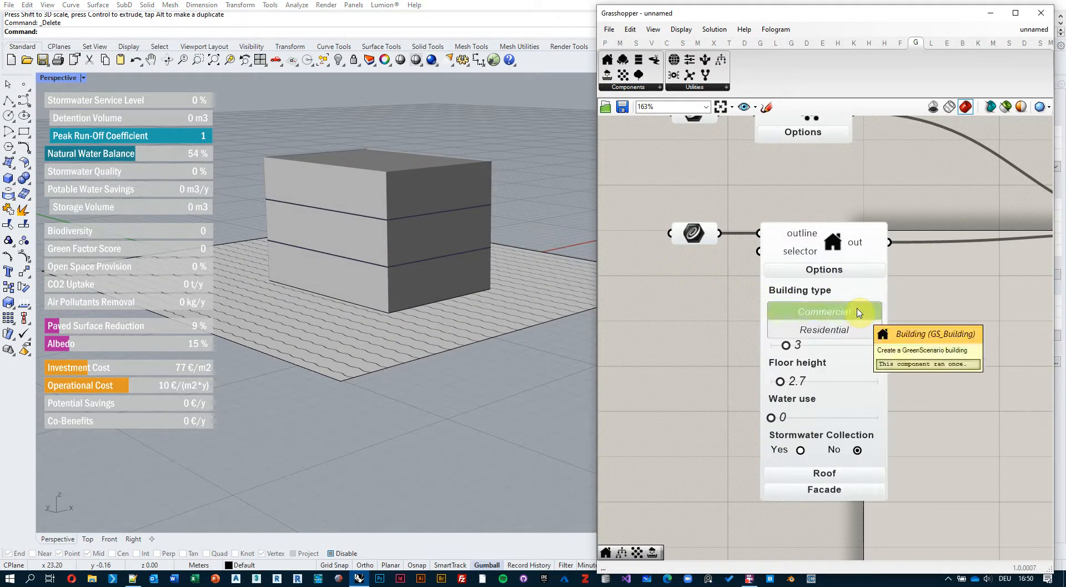
pyautogui.click(848, 331)
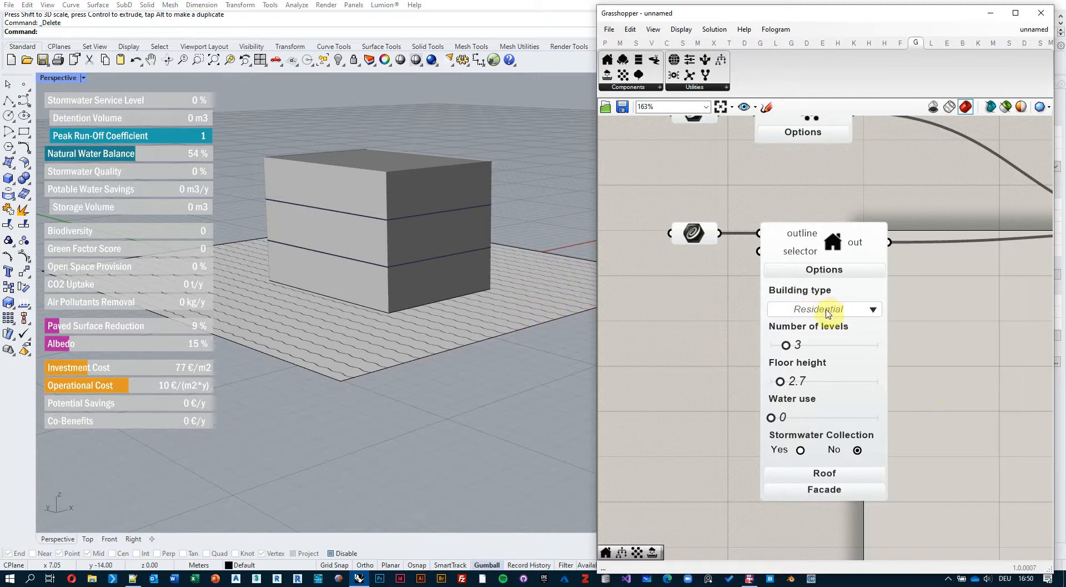
pyautogui.click(827, 313)
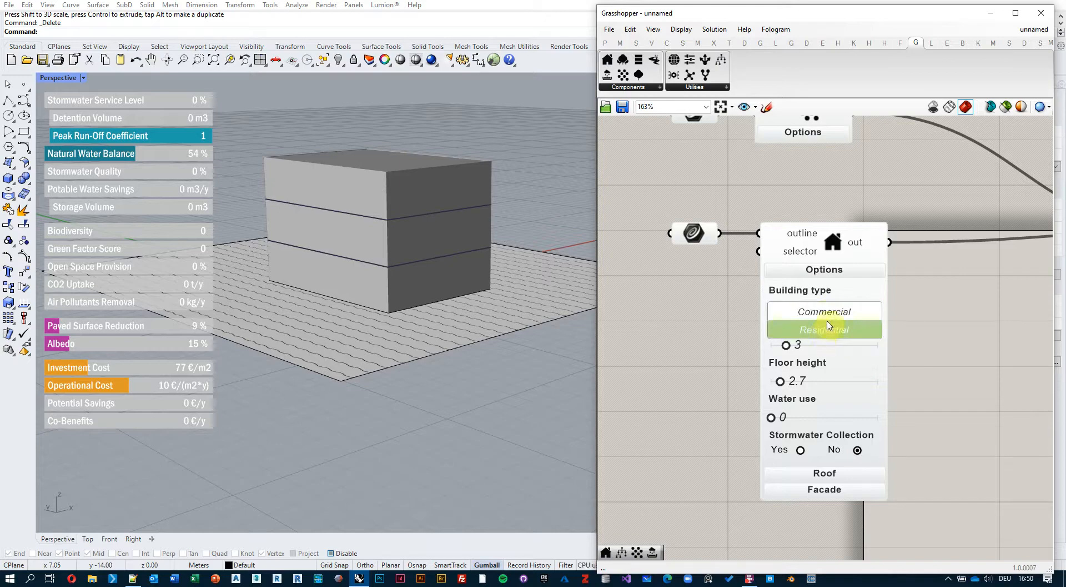
pyautogui.click(858, 314)
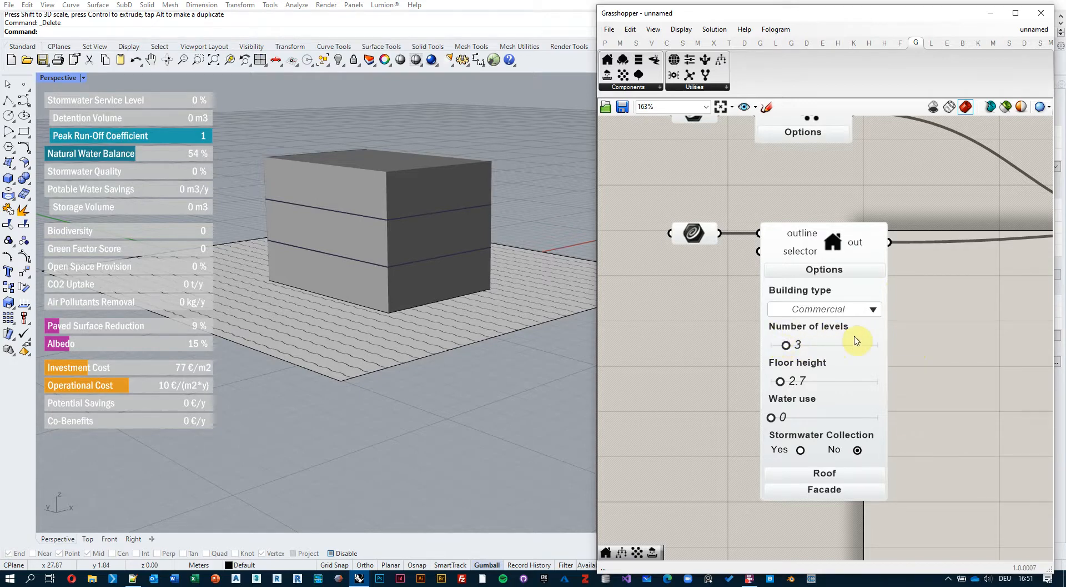
# Set the building's floor height to 5.9 and its number of levels to 3, after trying 2 levels.
pyautogui.moveTo(787, 345)
pyautogui.mouseDown()
pyautogui.moveTo(817, 346)
pyautogui.moveTo(784, 349)
pyautogui.mouseUp()
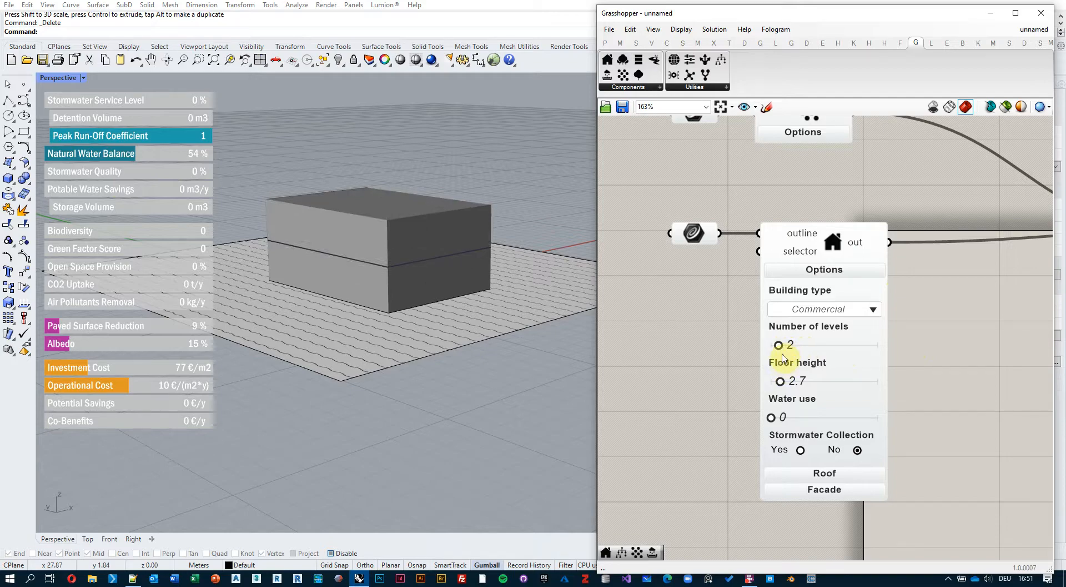
pyautogui.moveTo(781, 384); pyautogui.dragTo(823, 383)
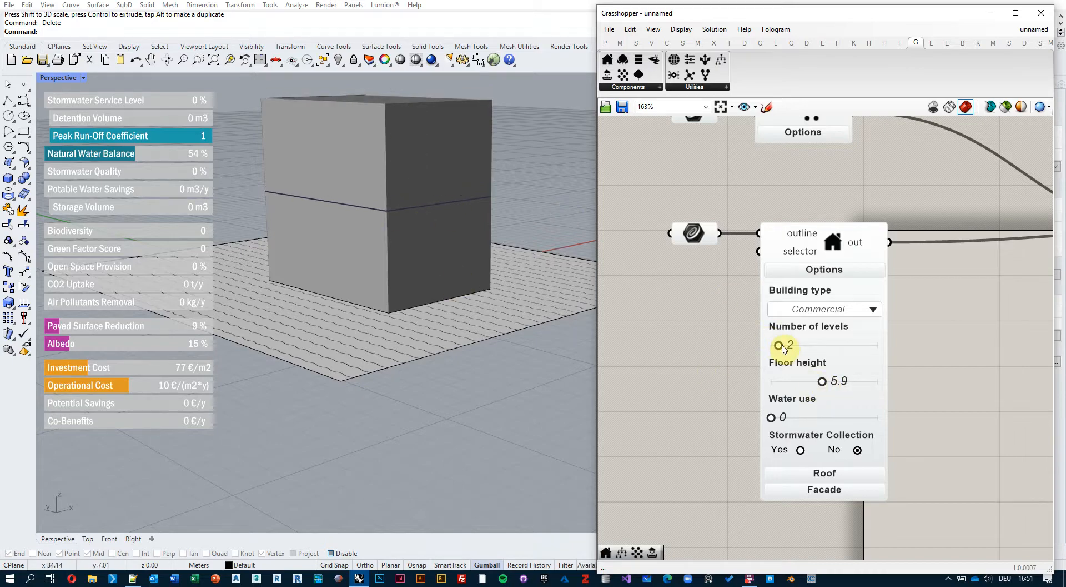
pyautogui.moveTo(779, 346)
pyautogui.mouseDown()
pyautogui.moveTo(825, 349)
pyautogui.moveTo(785, 345)
pyautogui.mouseUp()
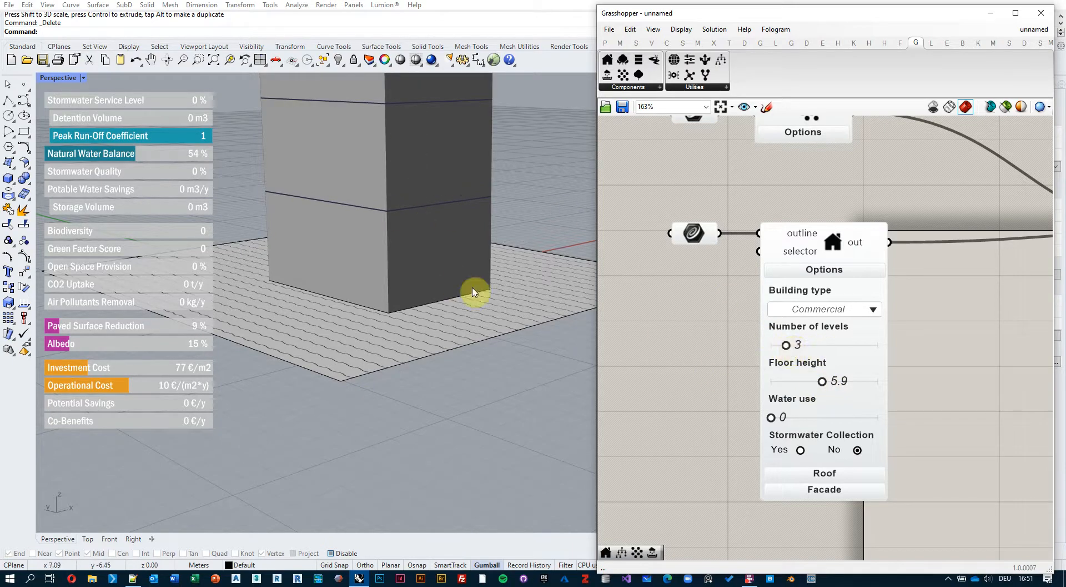
pyautogui.scroll(-5, 476, 288)
pyautogui.scroll(3, 430, 229)
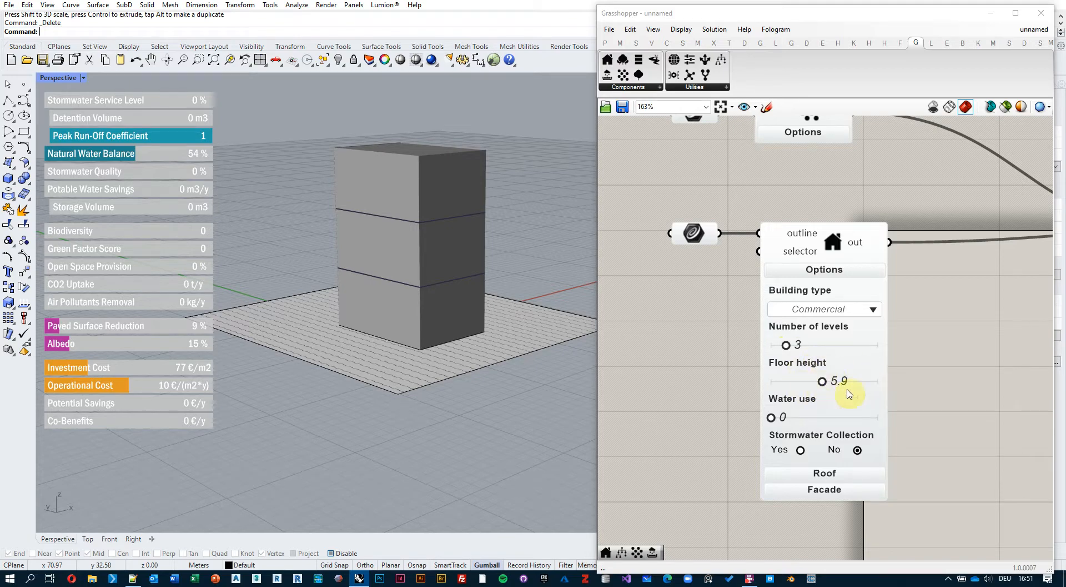
# Set the building's water use to 1.5 and switch stormwater collection to Yes and back to No.
pyautogui.scroll(-1, 722, 350)
pyautogui.scroll(2, 775, 374)
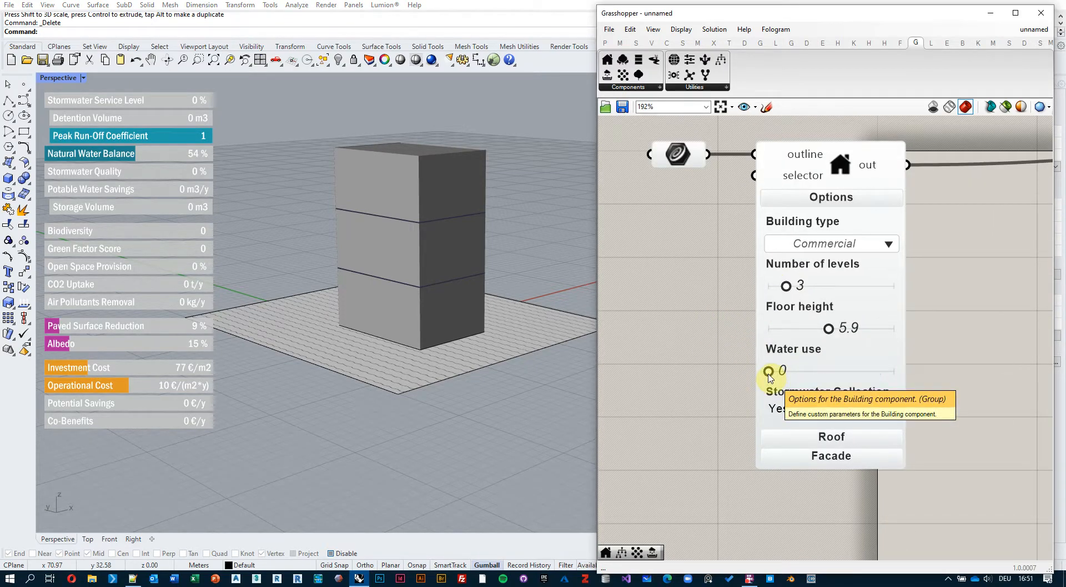
pyautogui.moveTo(784, 356)
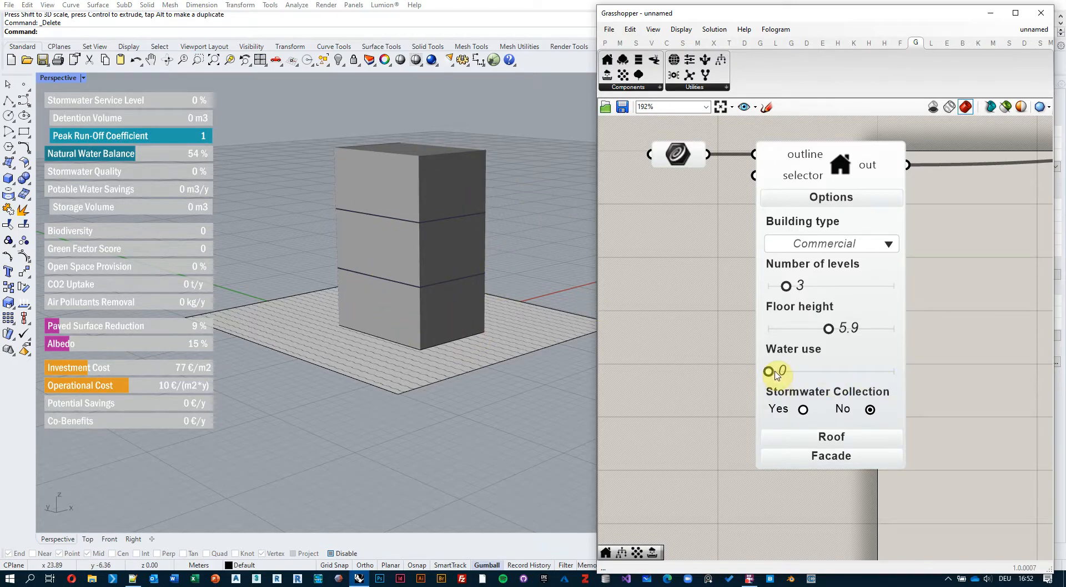
pyautogui.moveTo(776, 374); pyautogui.dragTo(811, 375)
pyautogui.moveTo(707, 378); pyautogui.dragTo(721, 396, button='right')
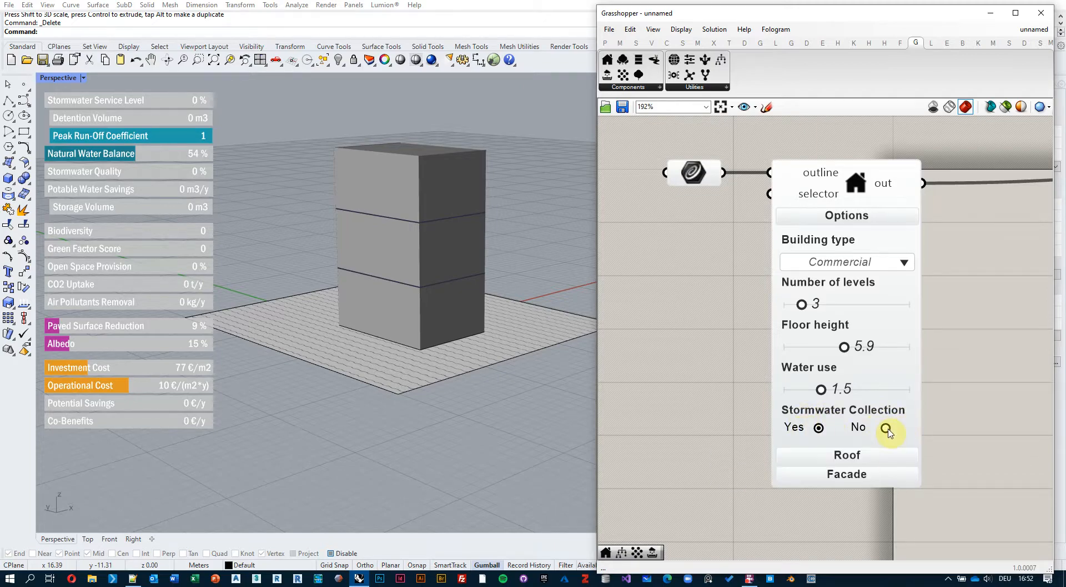
pyautogui.moveTo(440, 157); pyautogui.dragTo(443, 186, button='right')
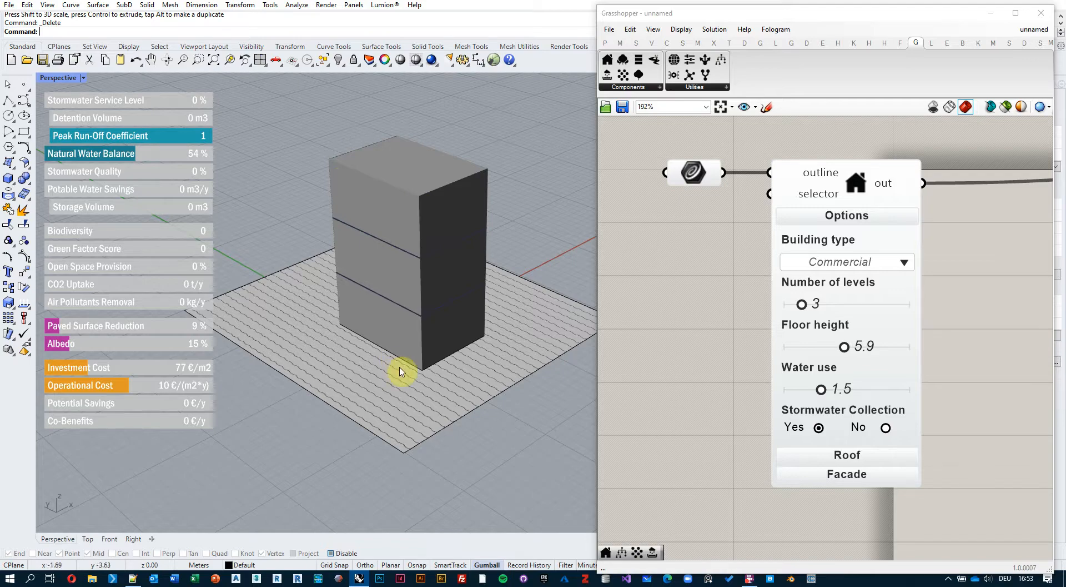
pyautogui.click(885, 429)
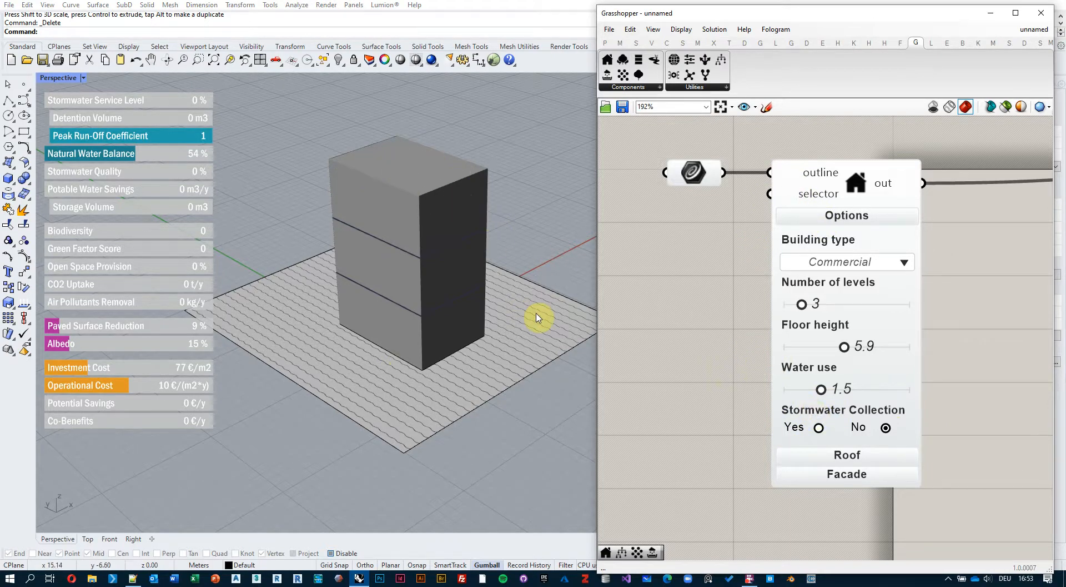
# Collapse the general options, try the Green Extensive roof type and set the roof to Green Intensive.
pyautogui.click(858, 217)
pyautogui.moveTo(730, 259); pyautogui.dragTo(728, 244, button='right')
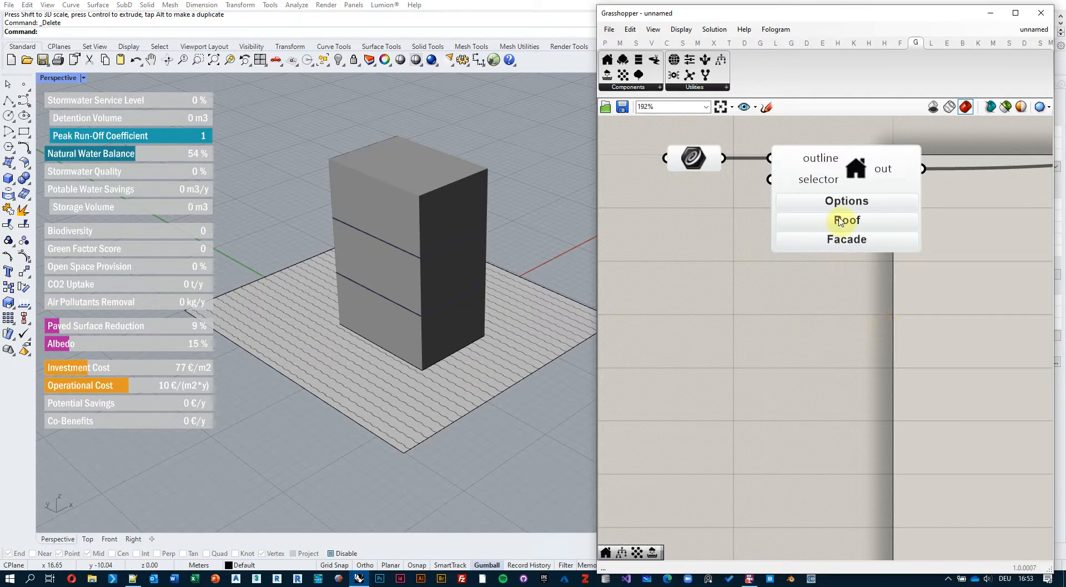
pyautogui.click(869, 226)
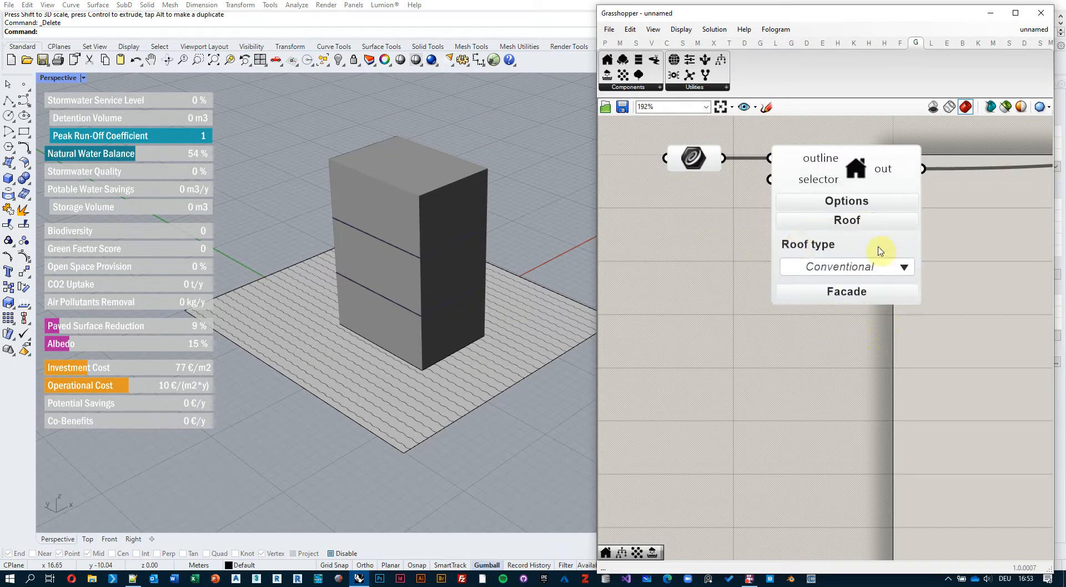
pyautogui.click(889, 269)
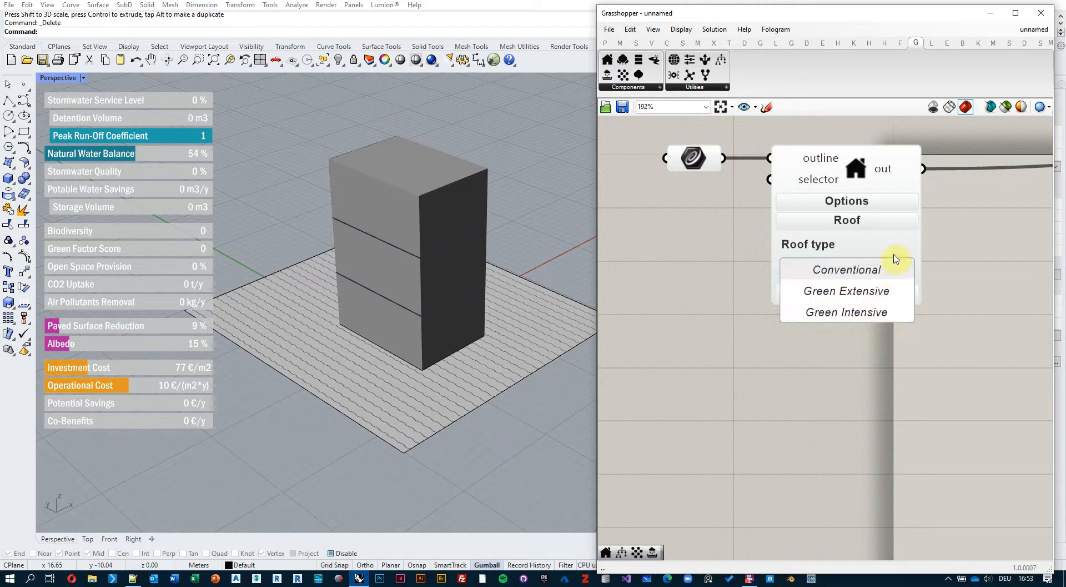
pyautogui.click(901, 295)
pyautogui.click(885, 267)
pyautogui.click(881, 312)
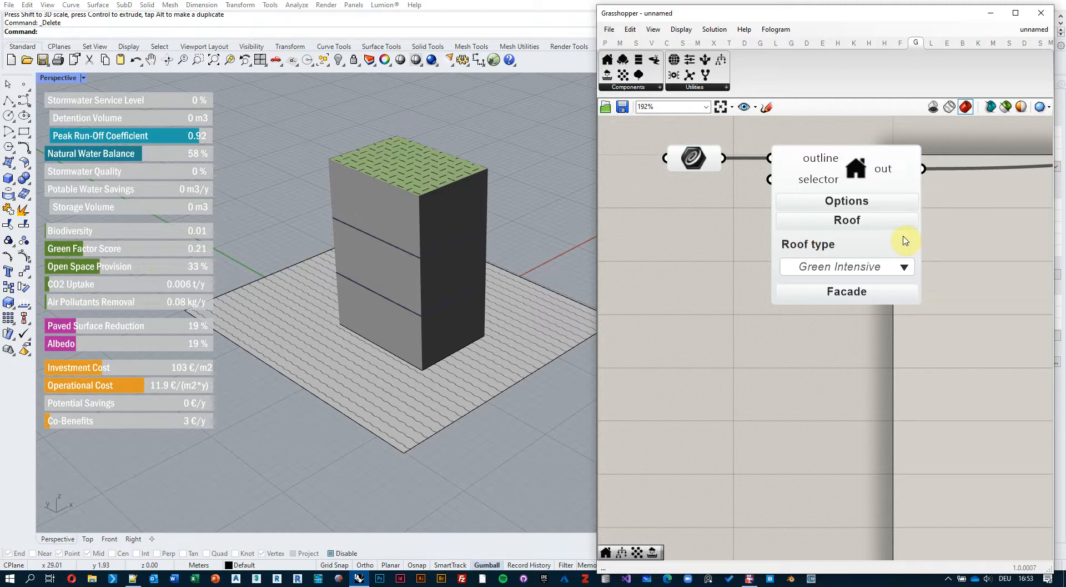
pyautogui.click(866, 221)
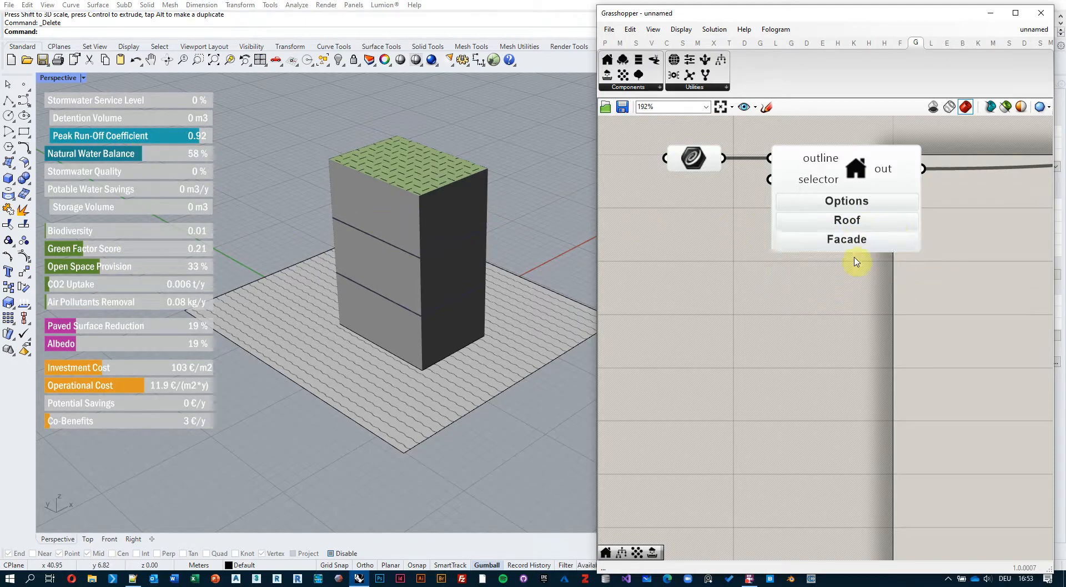
# Try the Green Soil-Based facade type and set the building's facade to Green System-Based.
pyautogui.click(865, 239)
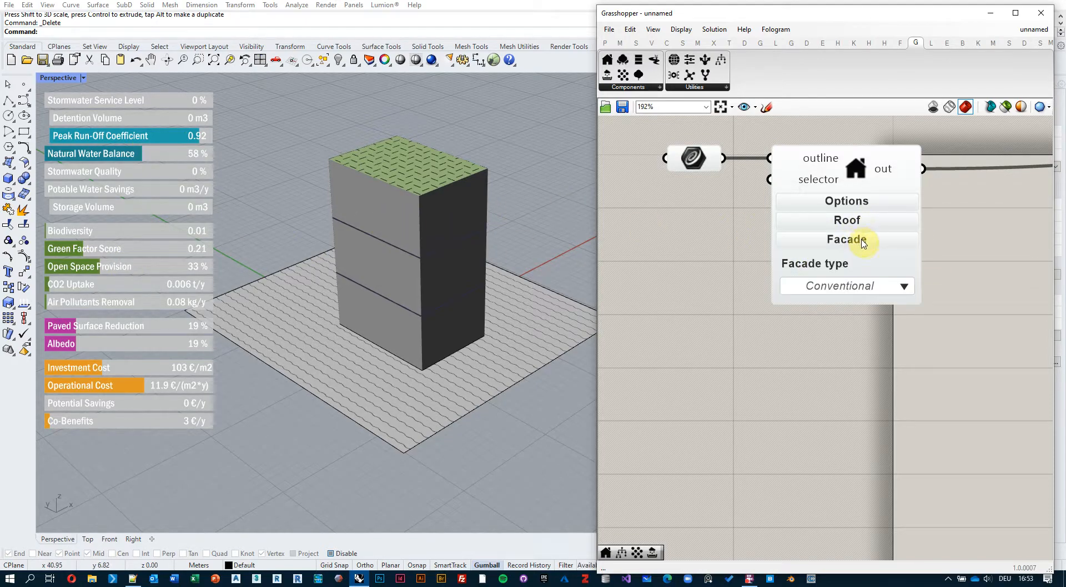
pyautogui.click(859, 288)
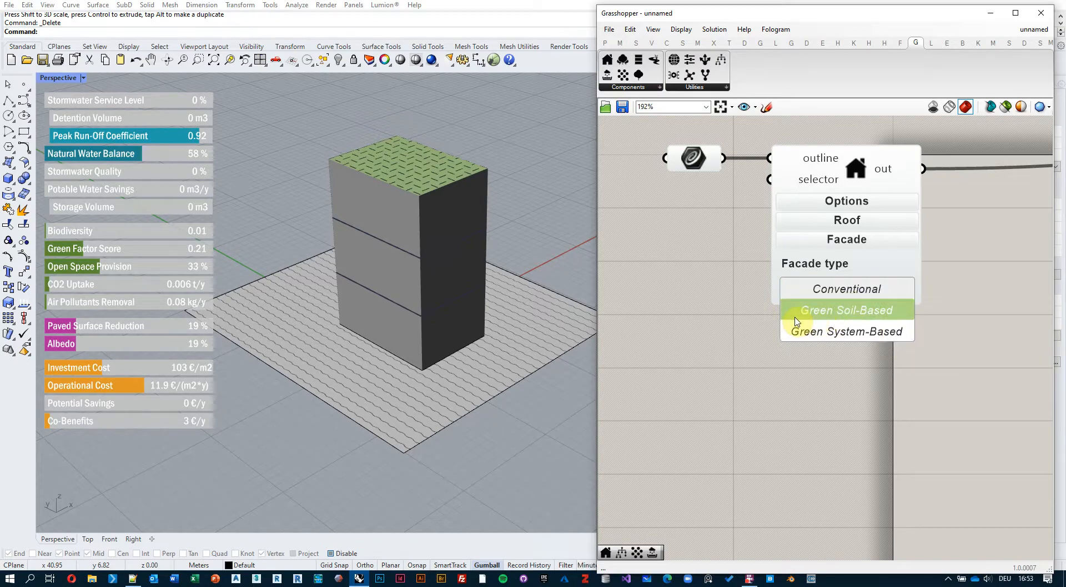
pyautogui.click(906, 319)
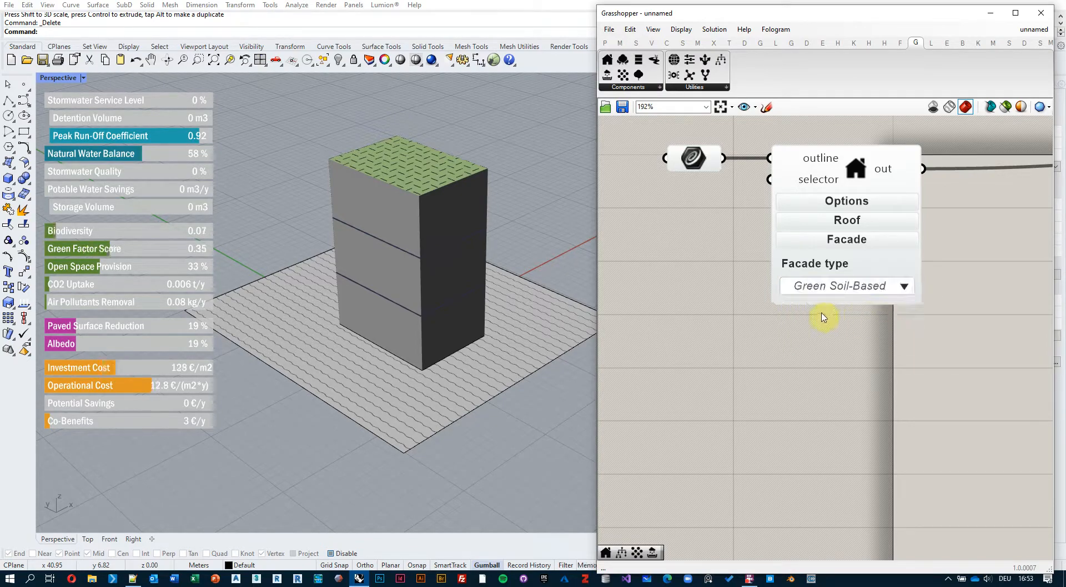
pyautogui.click(868, 291)
pyautogui.click(838, 332)
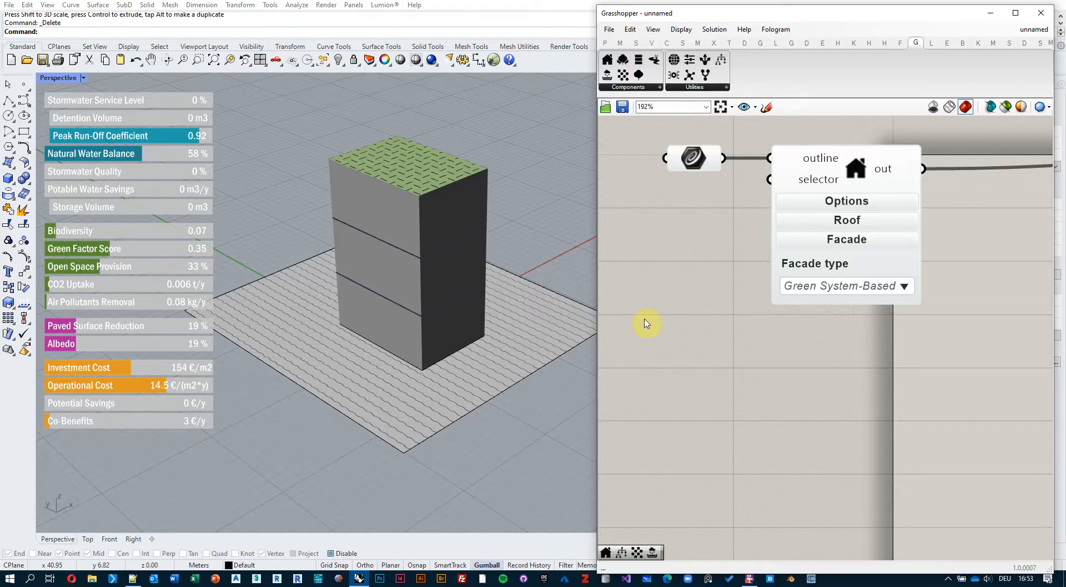
pyautogui.moveTo(469, 299); pyautogui.dragTo(228, 269, button='right')
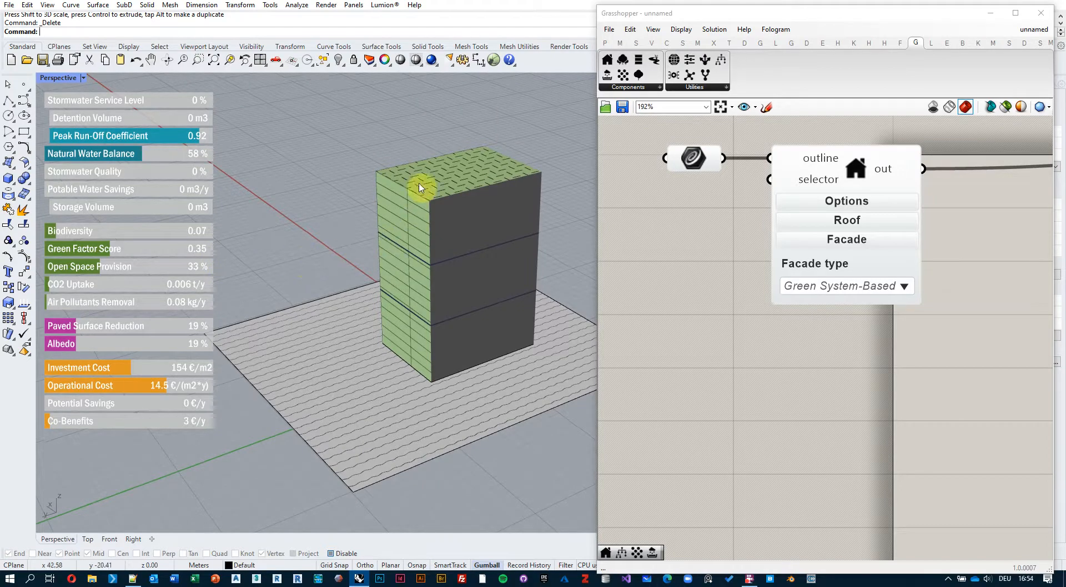
pyautogui.moveTo(357, 321); pyautogui.dragTo(302, 300, button='right')
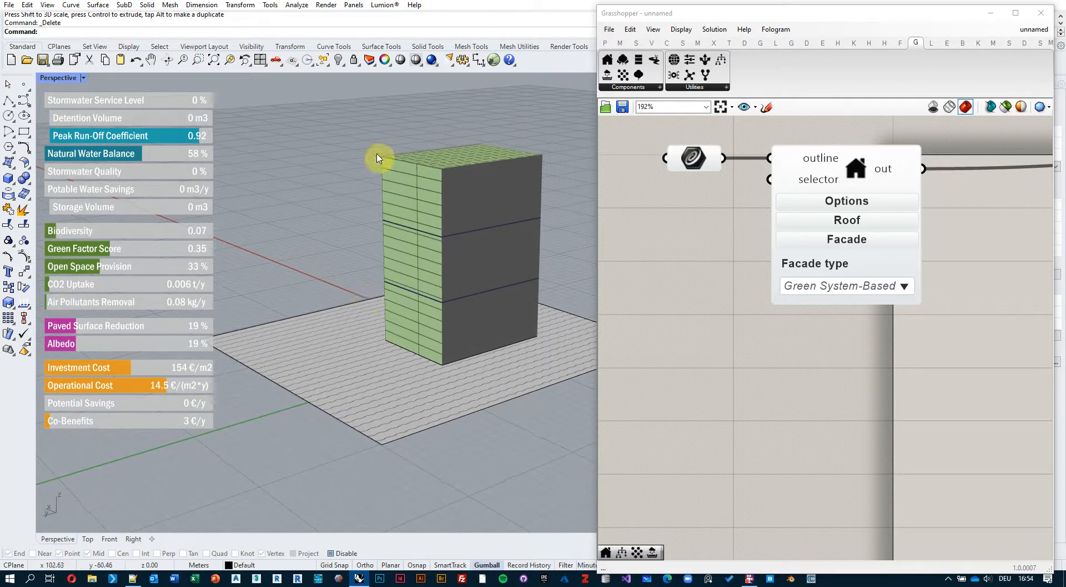
# Switch the facade type to Green Soil-Based for comparison and back to Green System-Based.
pyautogui.click(901, 286)
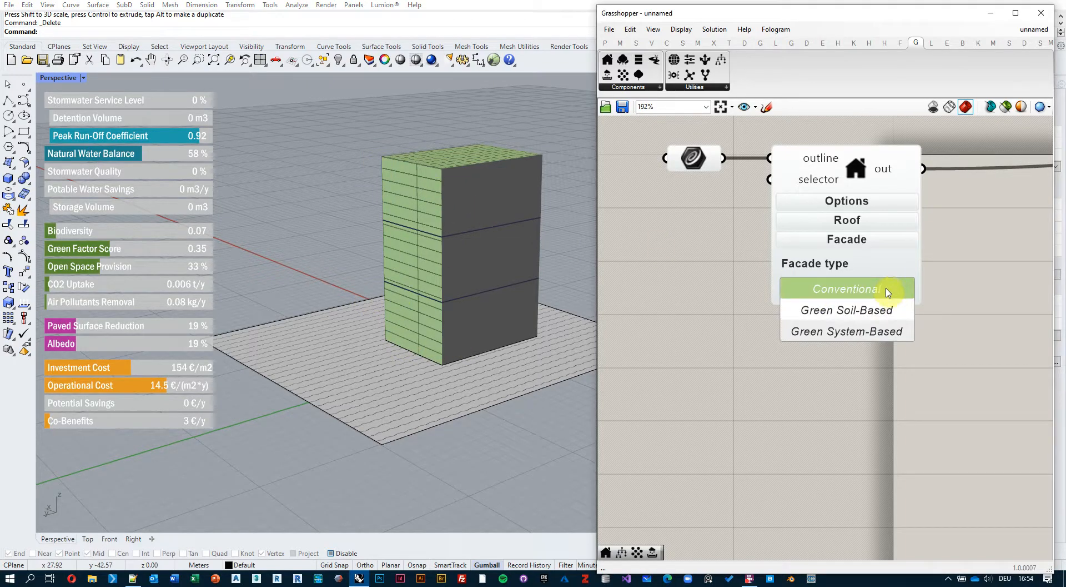
pyautogui.click(883, 312)
pyautogui.click(881, 291)
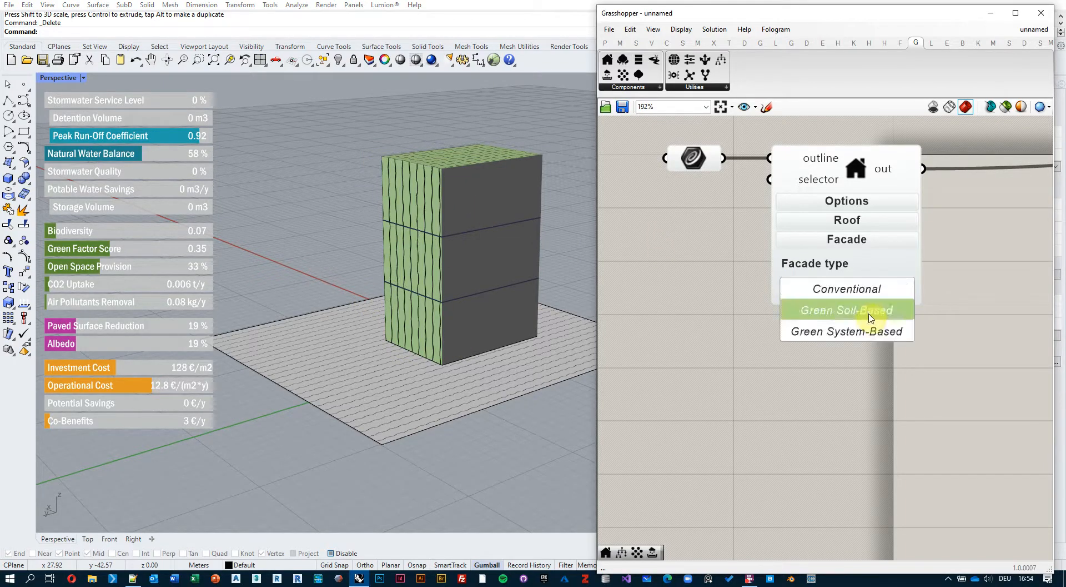
pyautogui.click(816, 331)
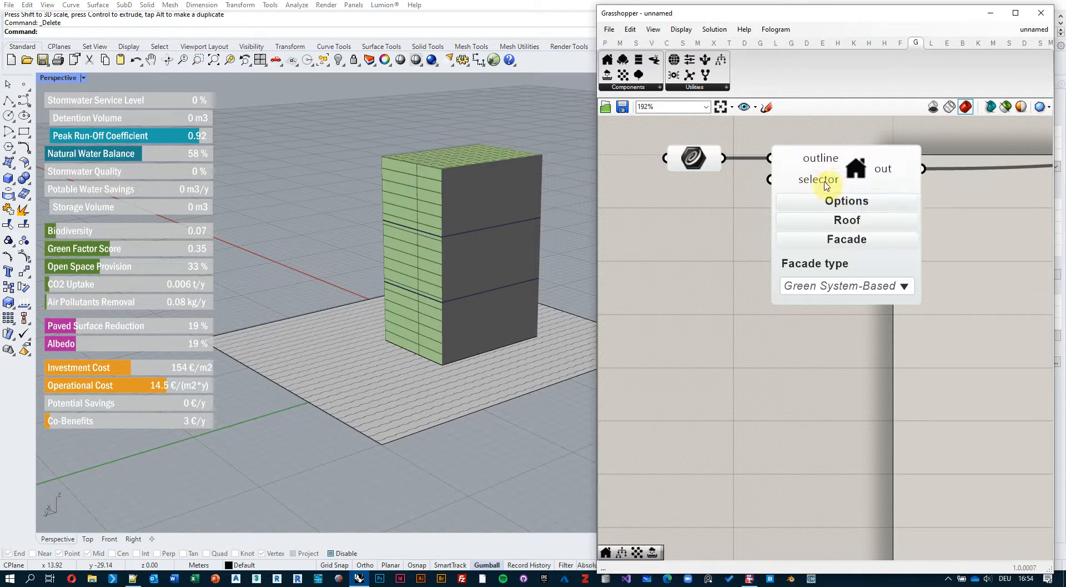
# Add two number sliders with the values 1 and 2 to the canvas below the building's outline curve parameter.
pyautogui.moveTo(693, 234)
pyautogui.mouseDown(button='right')
pyautogui.moveTo(683, 228)
pyautogui.moveTo(701, 238)
pyautogui.mouseUp(button='right')
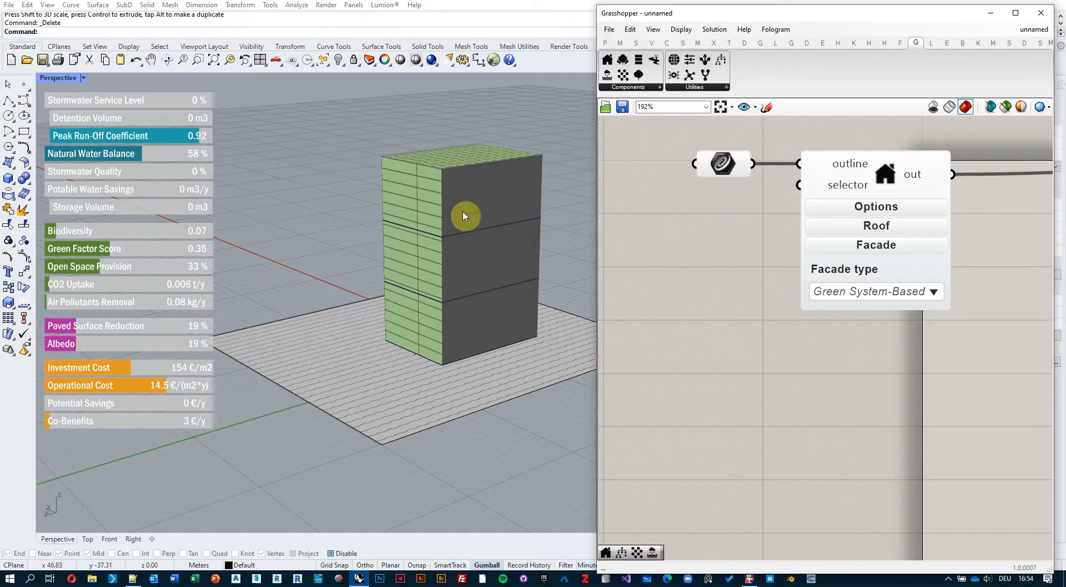
pyautogui.moveTo(500, 228); pyautogui.dragTo(439, 248, button='right')
pyautogui.doubleClick(679, 240)
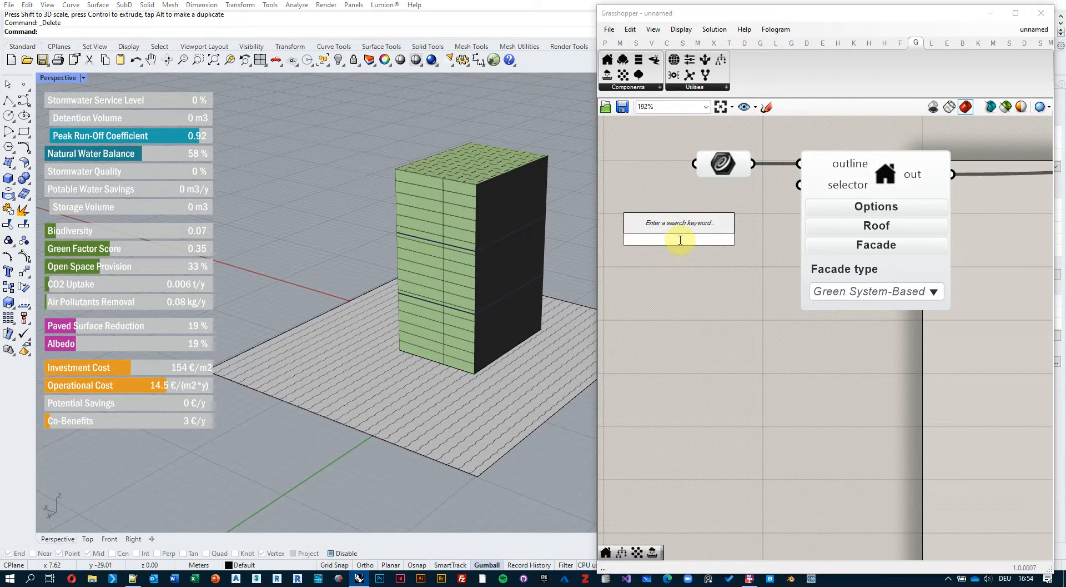
pyautogui.write('1')
pyautogui.press('Return')
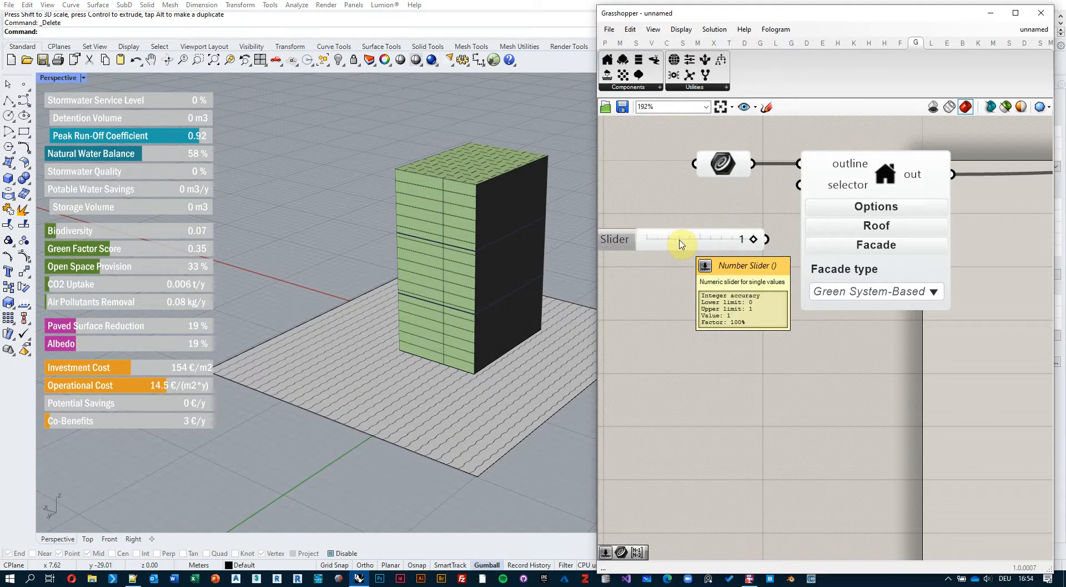
pyautogui.doubleClick(688, 285)
pyautogui.write('1')
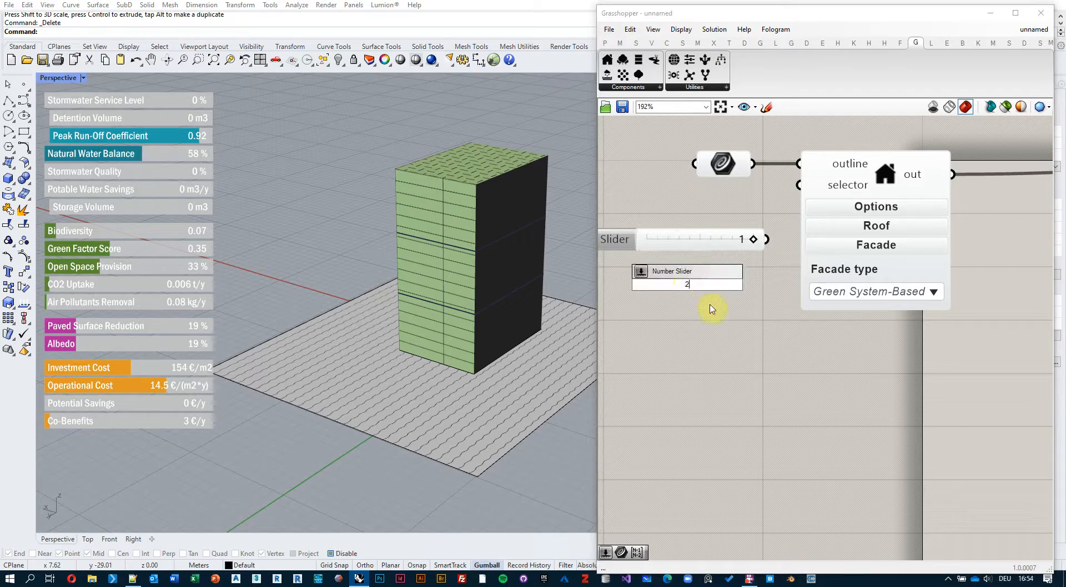
pyautogui.press('Return')
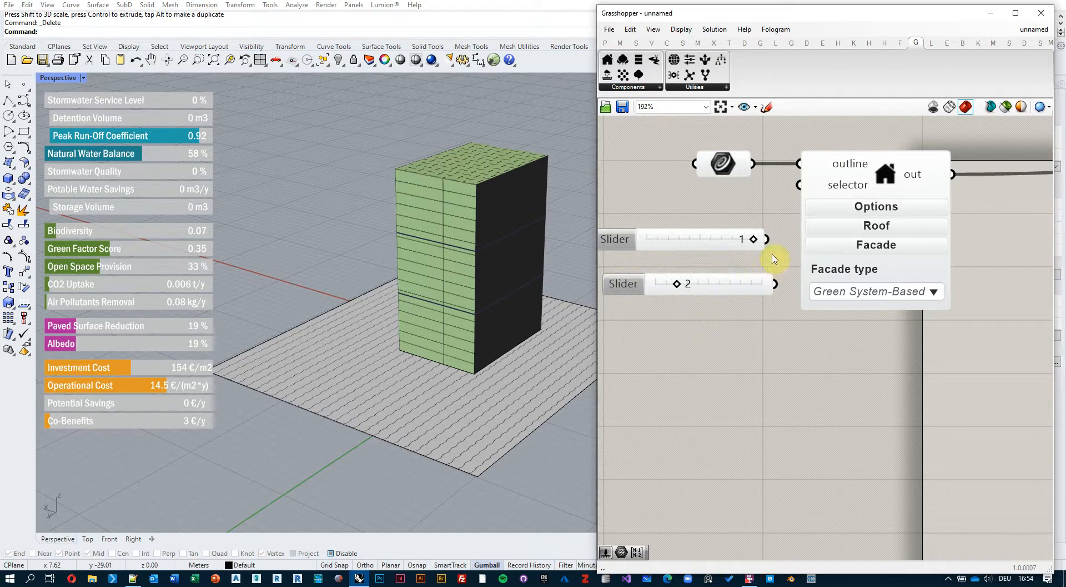
# Delete the upper slider, wire the remaining one to the building's selector input and place it beneath the outline curve parameter.
pyautogui.click(725, 245)
pyautogui.press('Delete')
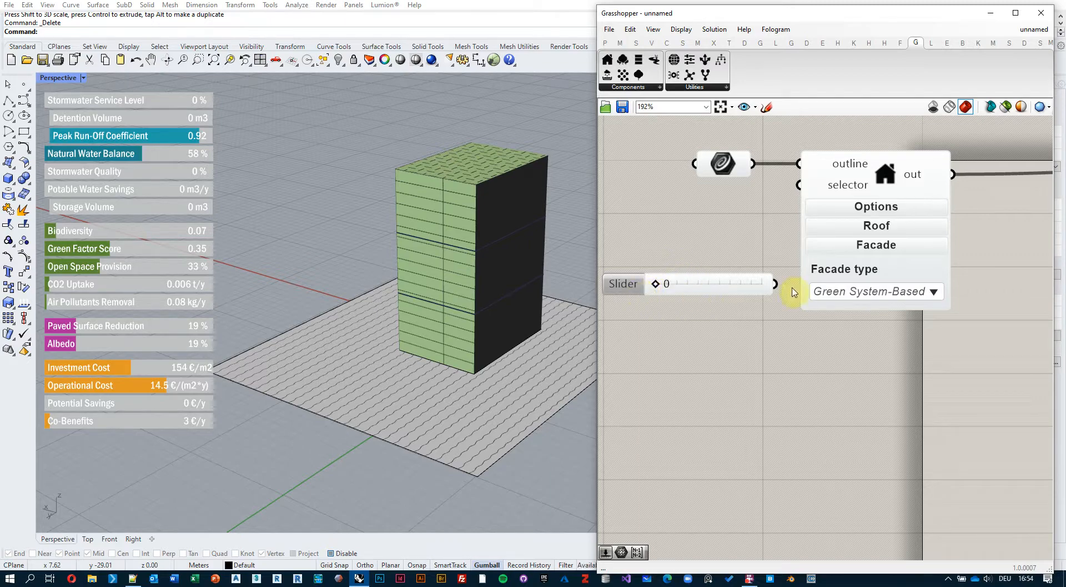
pyautogui.moveTo(776, 284); pyautogui.dragTo(799, 184)
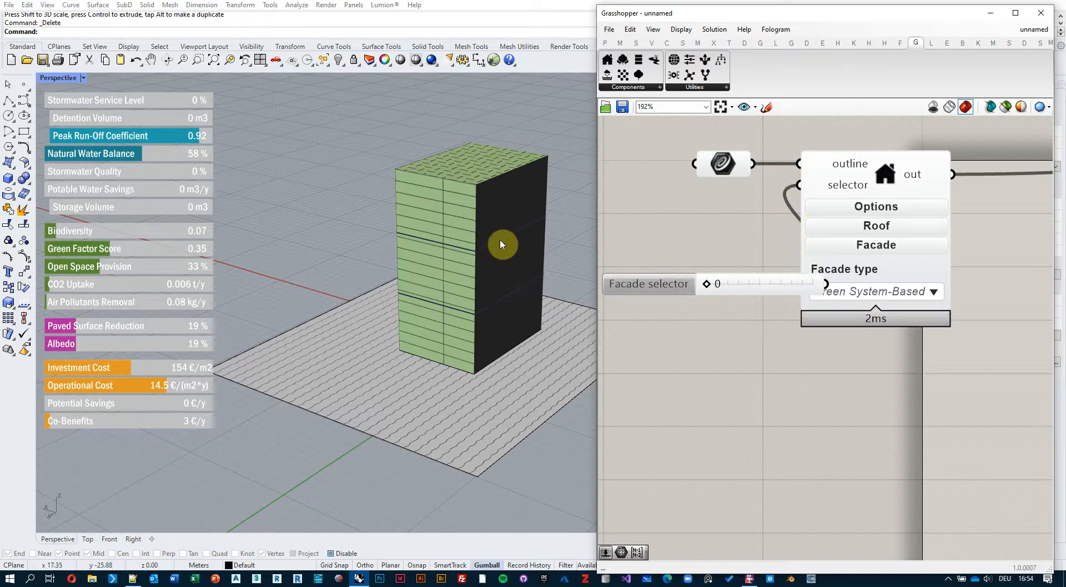
pyautogui.moveTo(502, 243); pyautogui.dragTo(436, 226, button='right')
pyautogui.moveTo(662, 330); pyautogui.dragTo(792, 351, button='right')
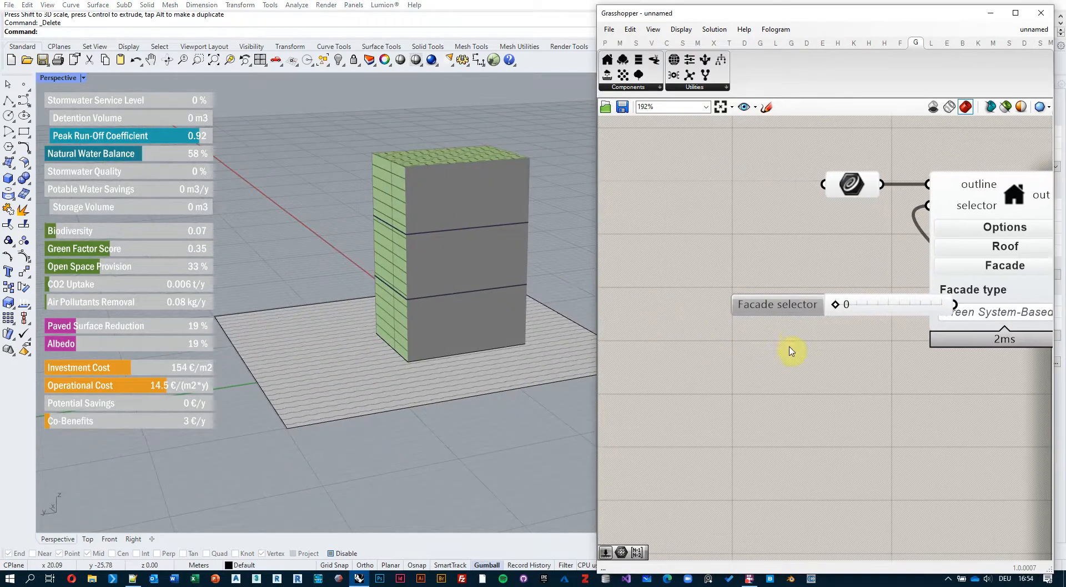
pyautogui.moveTo(771, 303); pyautogui.dragTo(695, 214)
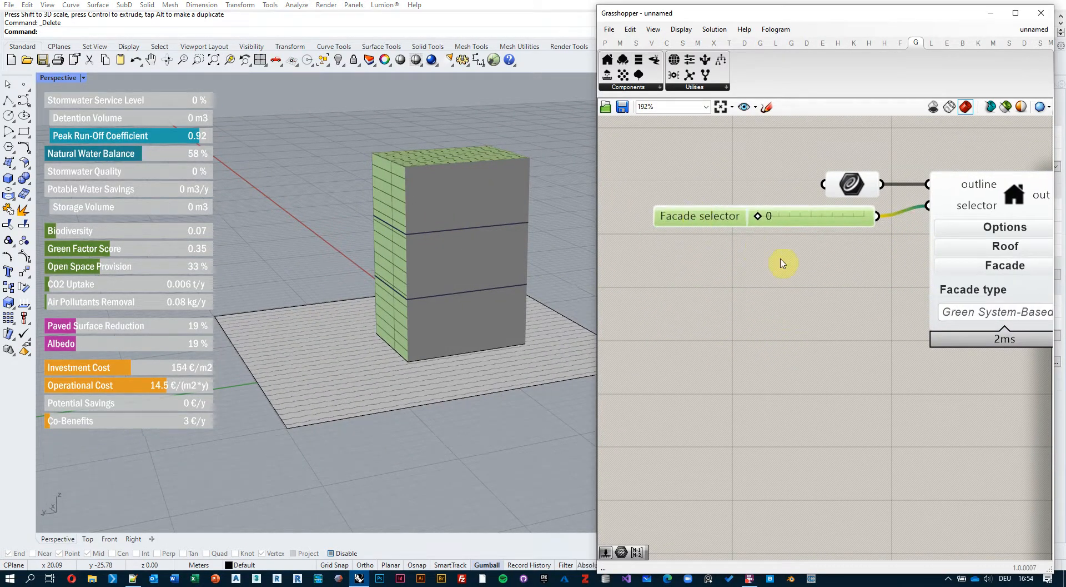
# Set the Facade selector slider to 1 and then to 2, inspecting the building's sides at each value.
pyautogui.moveTo(482, 297); pyautogui.dragTo(438, 295, button='right')
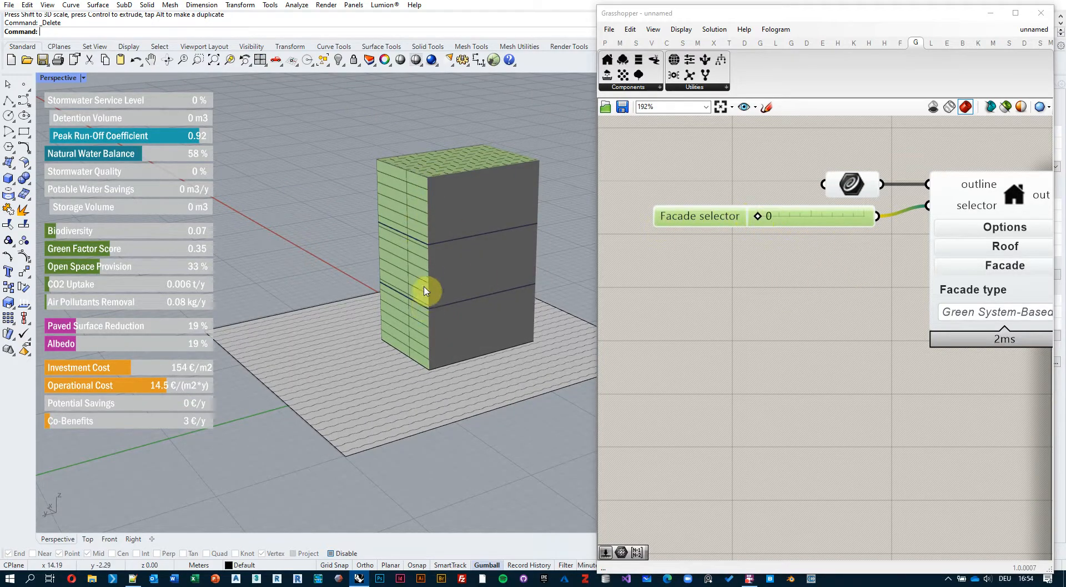
pyautogui.click(757, 217)
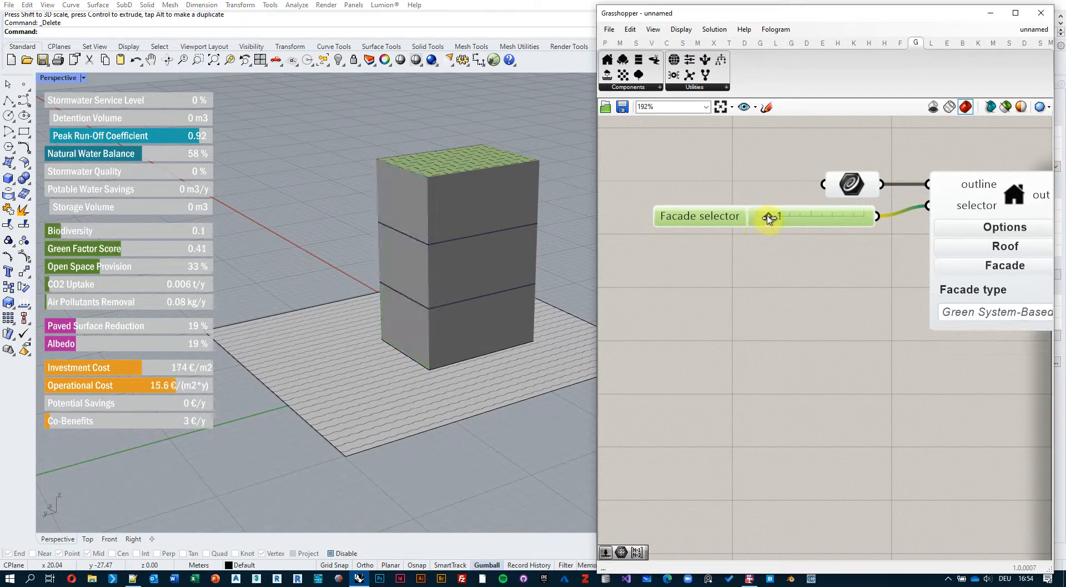
pyautogui.moveTo(764, 218); pyautogui.dragTo(772, 218)
pyautogui.moveTo(346, 248); pyautogui.dragTo(528, 256, button='right')
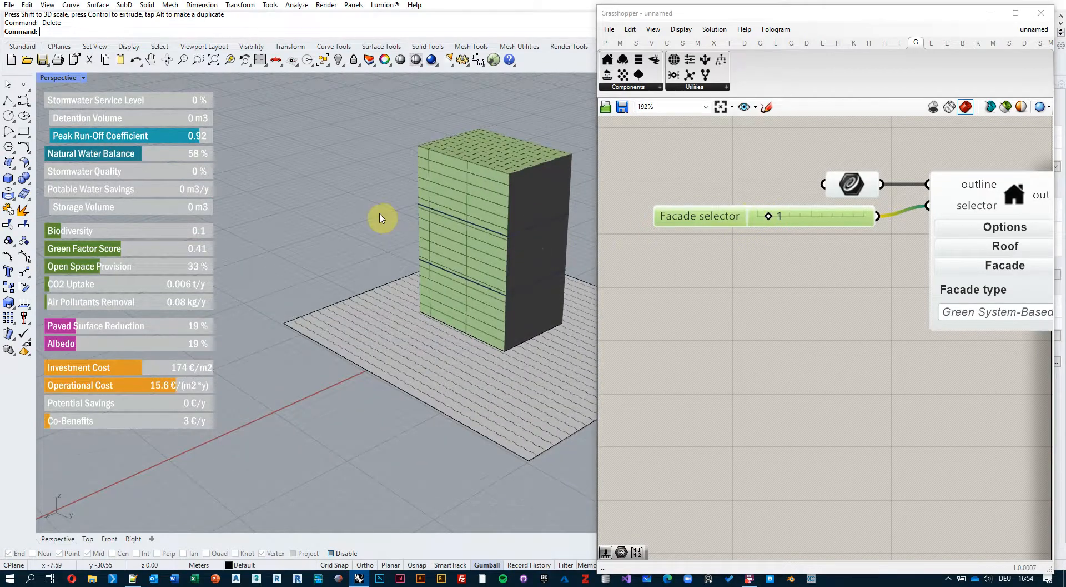
pyautogui.moveTo(381, 217); pyautogui.dragTo(577, 219, button='right')
pyautogui.moveTo(771, 218); pyautogui.dragTo(779, 217)
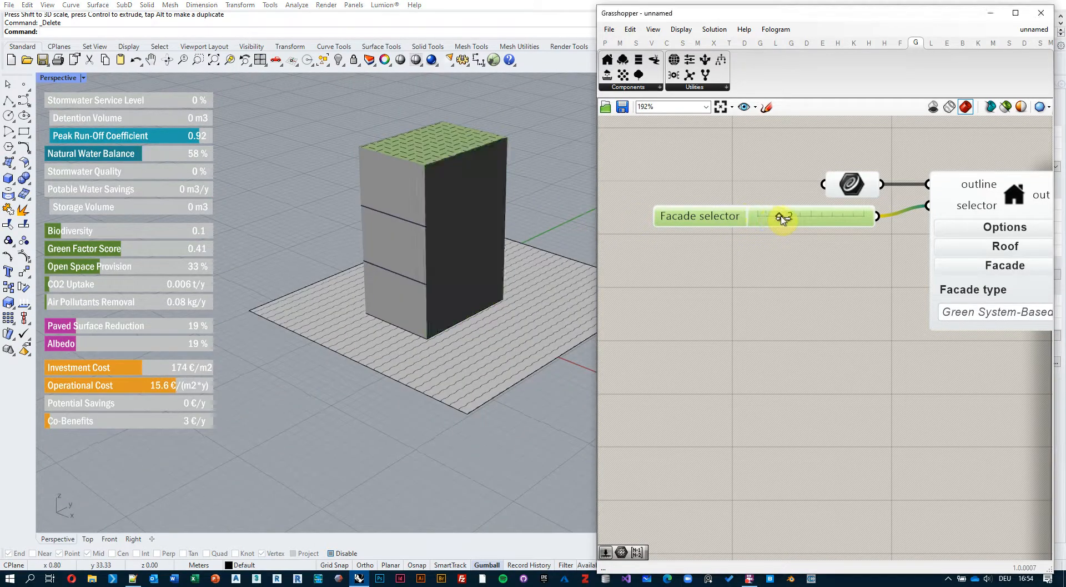
pyautogui.moveTo(362, 234); pyautogui.dragTo(302, 236, button='right')
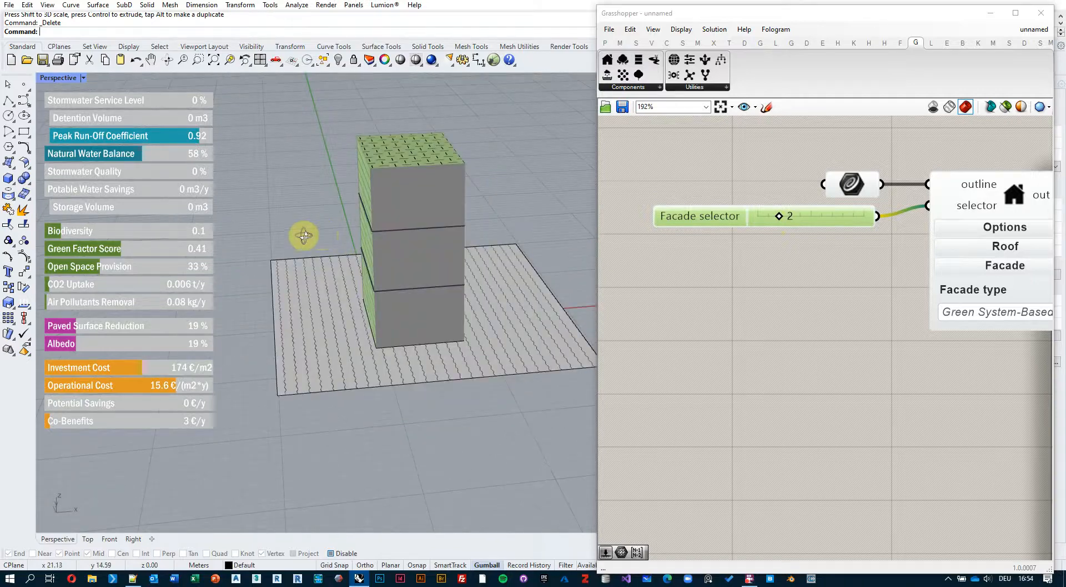
# Try the value 3 on the Facade selector slider for comparison and return it to 2.
pyautogui.moveTo(780, 217); pyautogui.dragTo(789, 216)
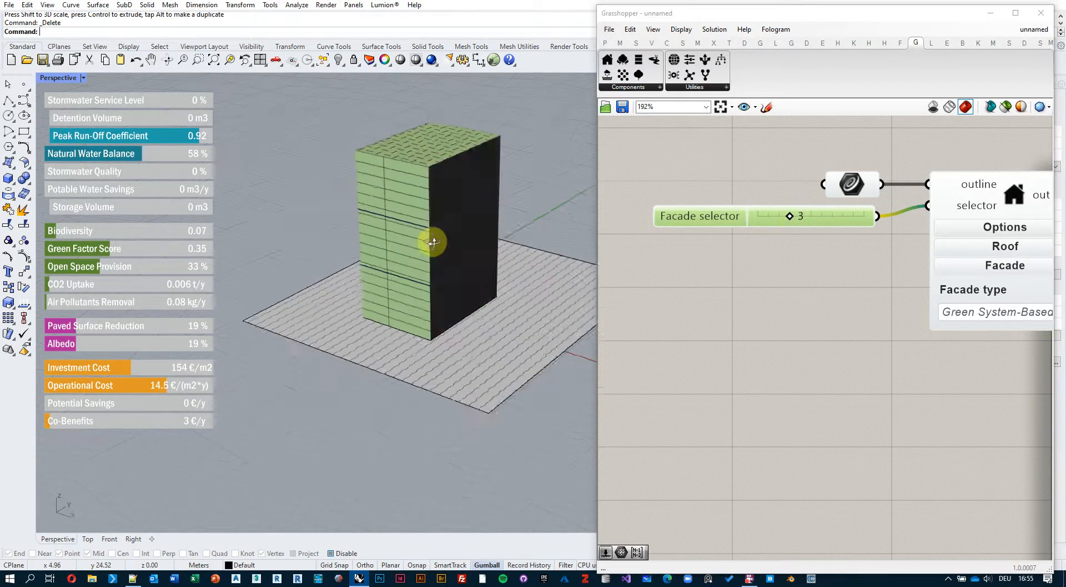
pyautogui.moveTo(431, 239); pyautogui.dragTo(478, 247, button='right')
pyautogui.click(789, 218)
pyautogui.moveTo(788, 218); pyautogui.dragTo(780, 218)
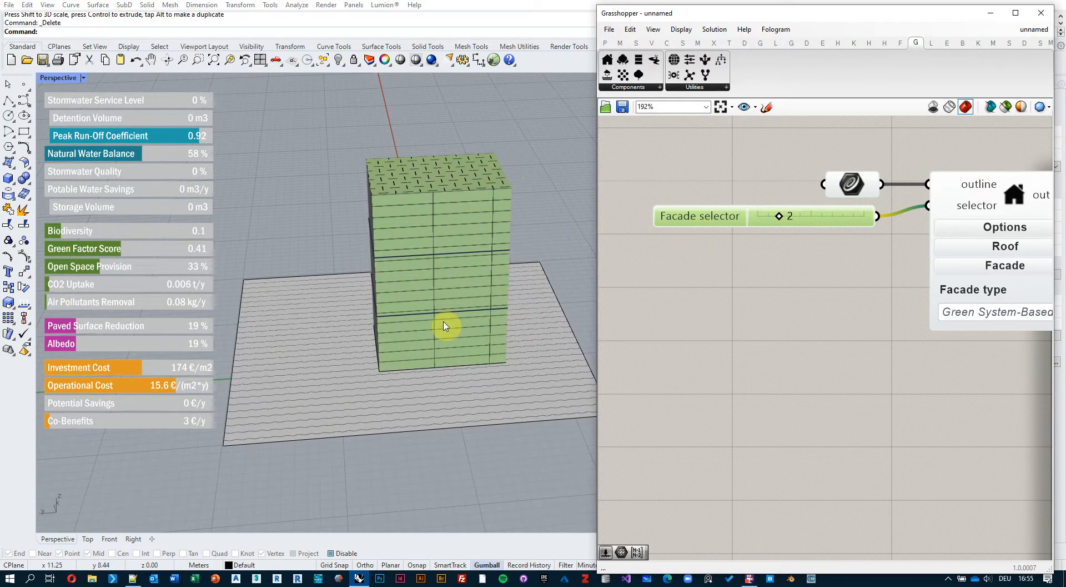
pyautogui.moveTo(461, 248); pyautogui.dragTo(381, 293, button='right')
# Add a Series component to the canvas below the Facade selector slider.
pyautogui.doubleClick(798, 278)
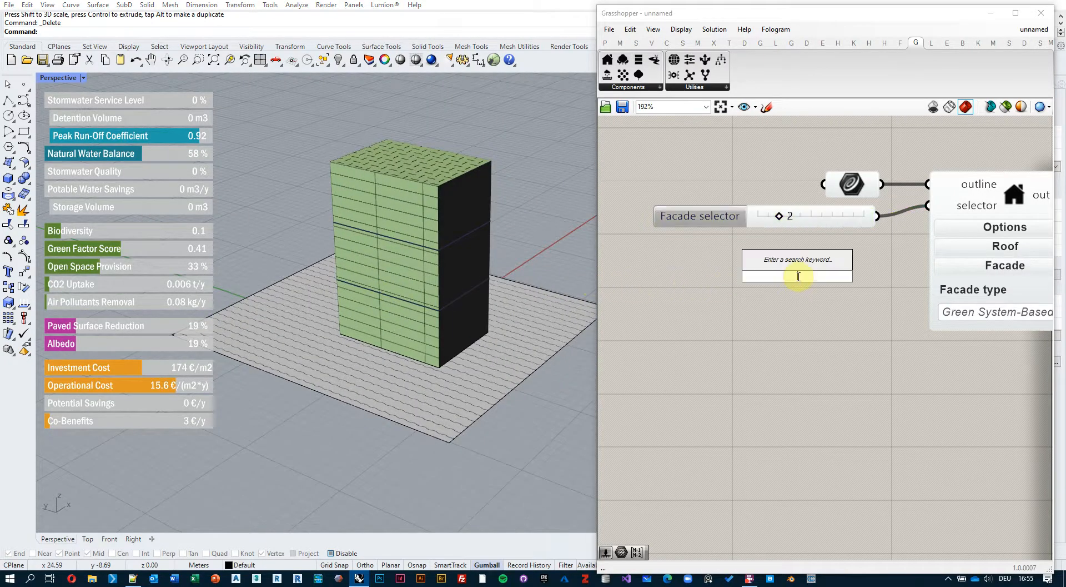
pyautogui.write('ser')
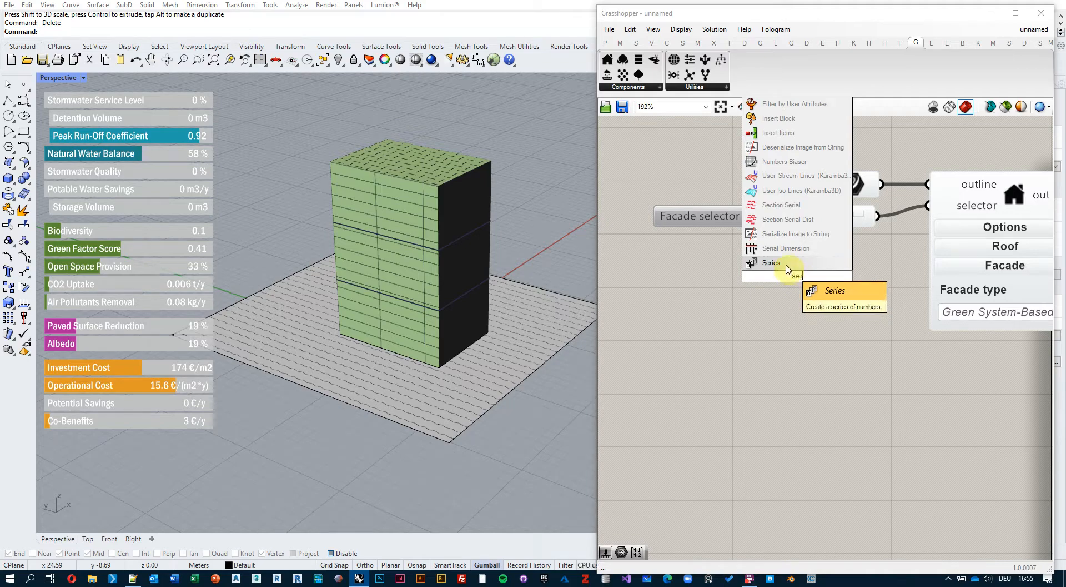
pyautogui.click(788, 271)
pyautogui.moveTo(788, 275); pyautogui.dragTo(843, 275)
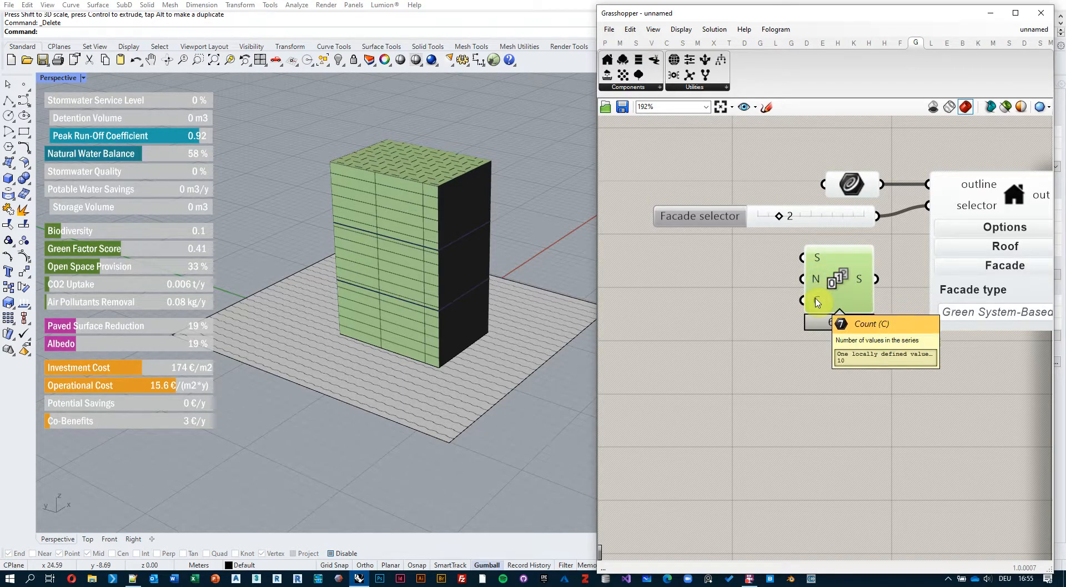
# Feed the slider, set to 3, into the Series count and connect the series output to the building's selector in its place.
pyautogui.moveTo(738, 221); pyautogui.dragTo(639, 302)
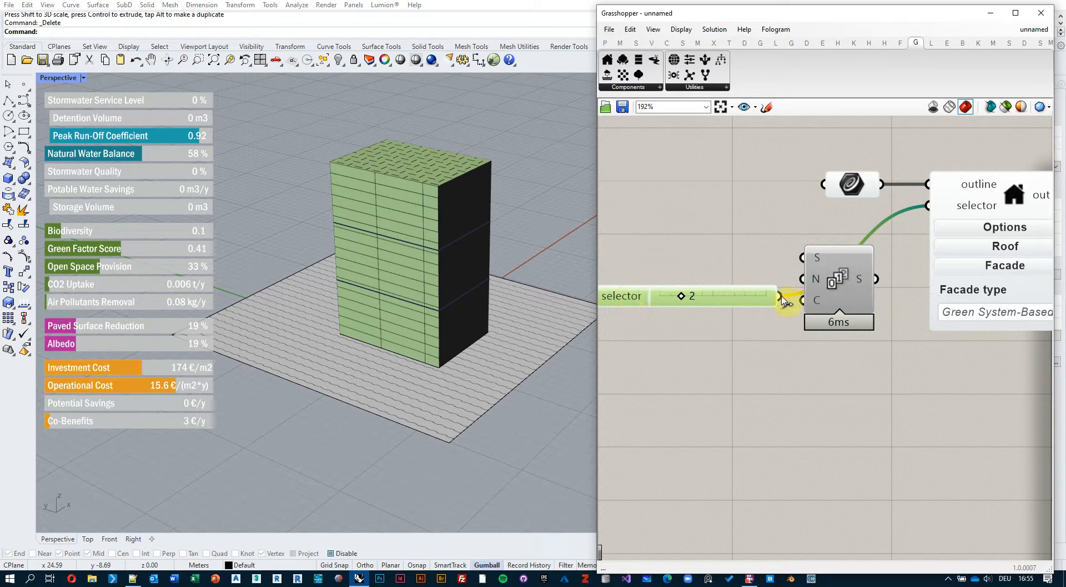
pyautogui.moveTo(782, 300); pyautogui.dragTo(803, 303)
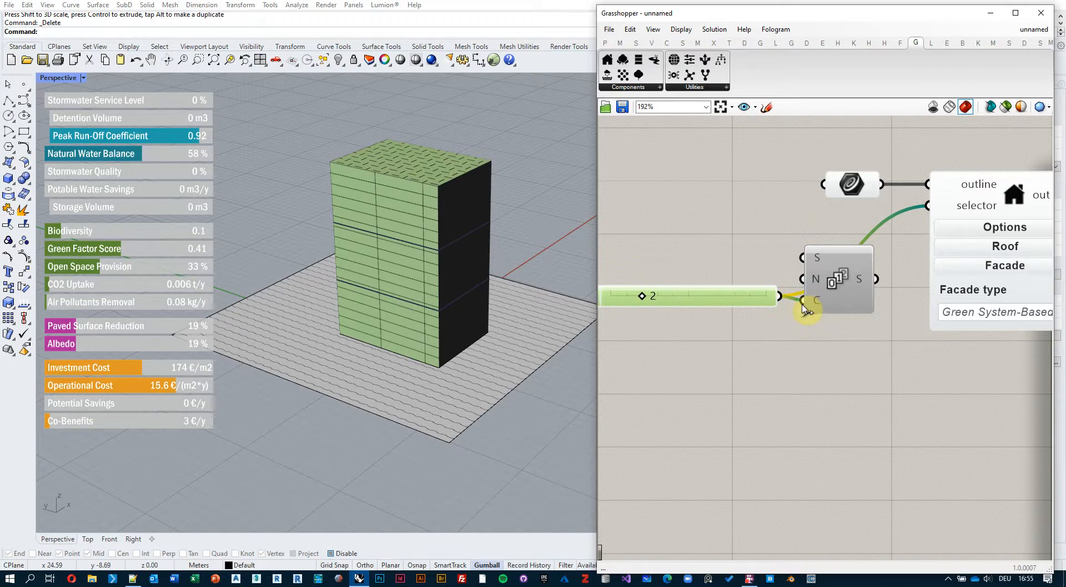
pyautogui.moveTo(710, 323); pyautogui.dragTo(769, 321, button='right')
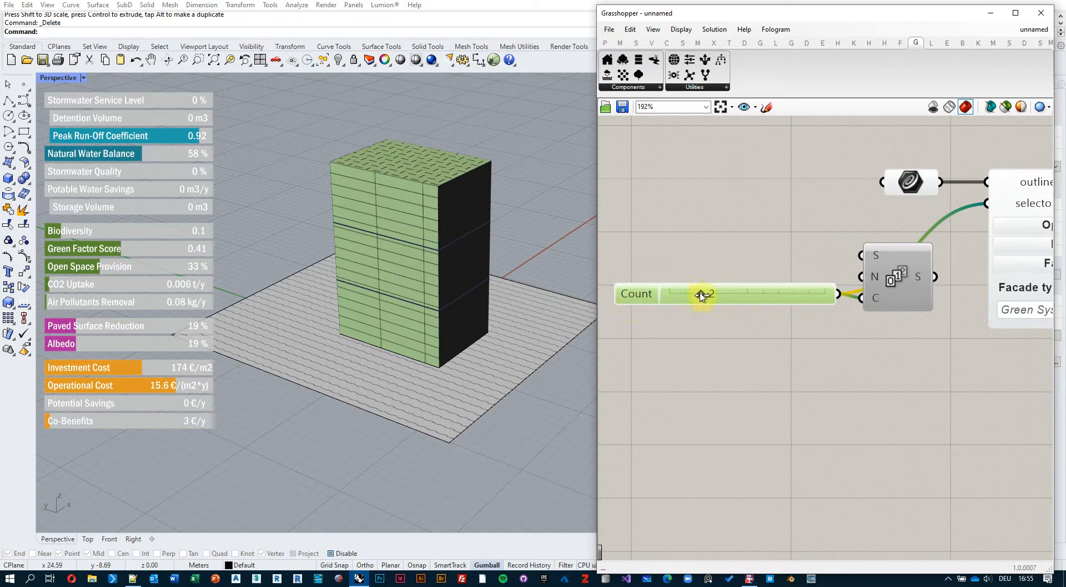
pyautogui.moveTo(709, 295); pyautogui.dragTo(716, 295)
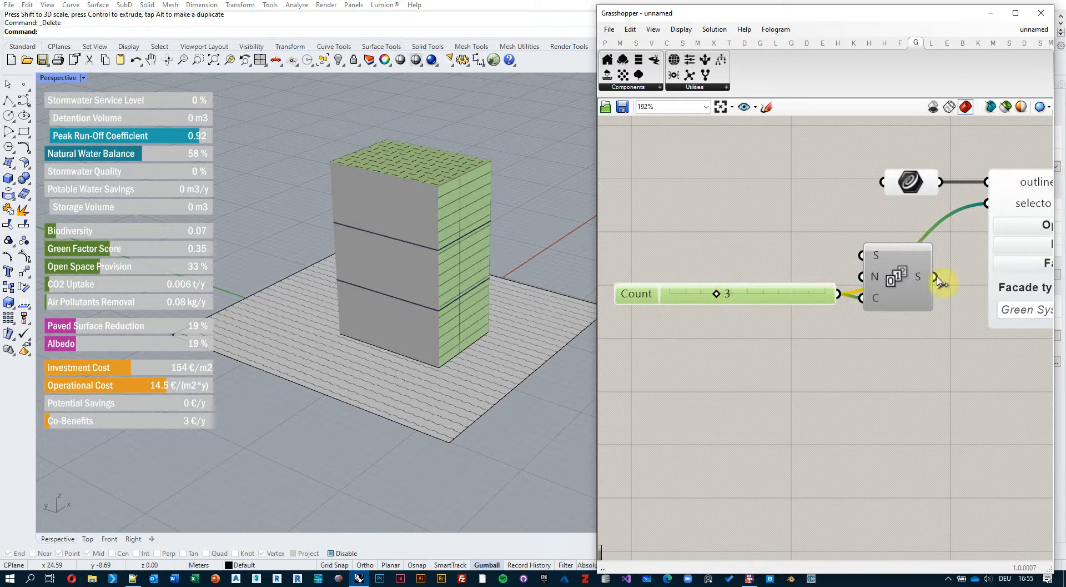
pyautogui.moveTo(938, 278); pyautogui.dragTo(986, 203)
pyautogui.moveTo(512, 257); pyautogui.dragTo(218, 247, button='right')
# Set the series Count slider to 1 and then to 2, inspecting the green facades on the building.
pyautogui.click(718, 294)
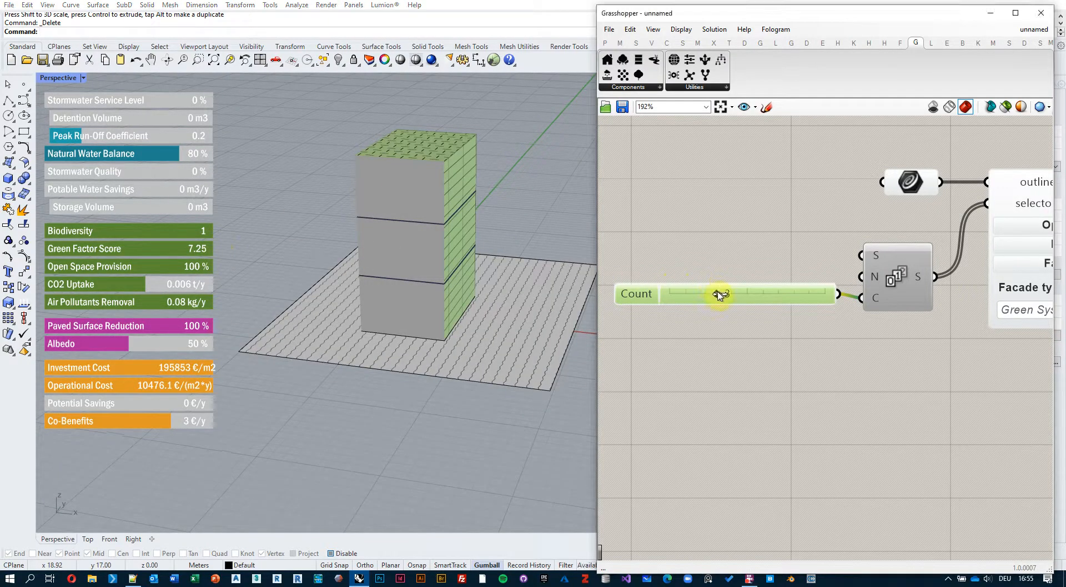
pyautogui.moveTo(726, 295); pyautogui.dragTo(689, 299)
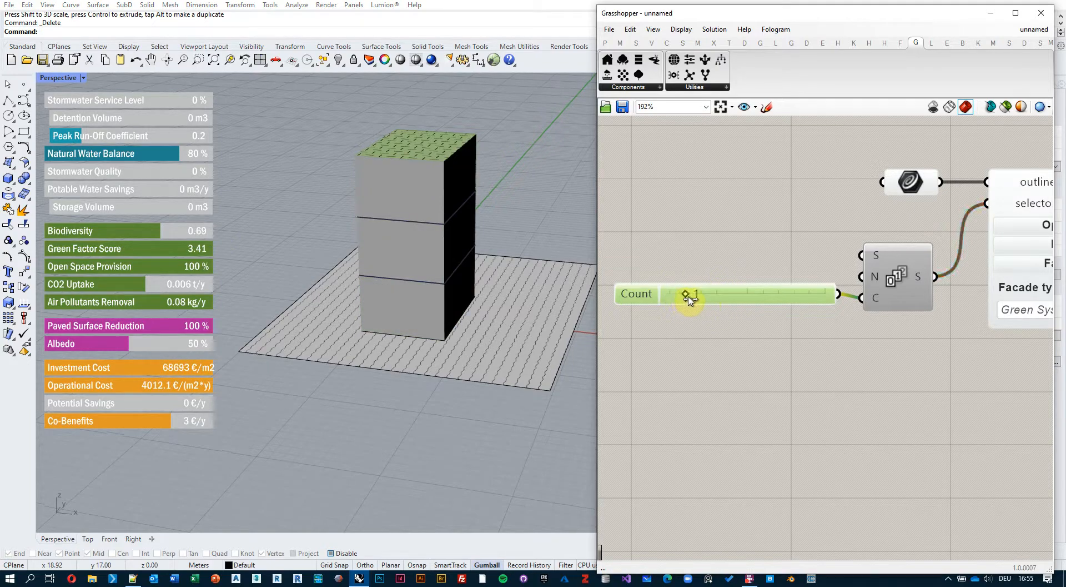
pyautogui.moveTo(327, 255); pyautogui.dragTo(612, 271, button='right')
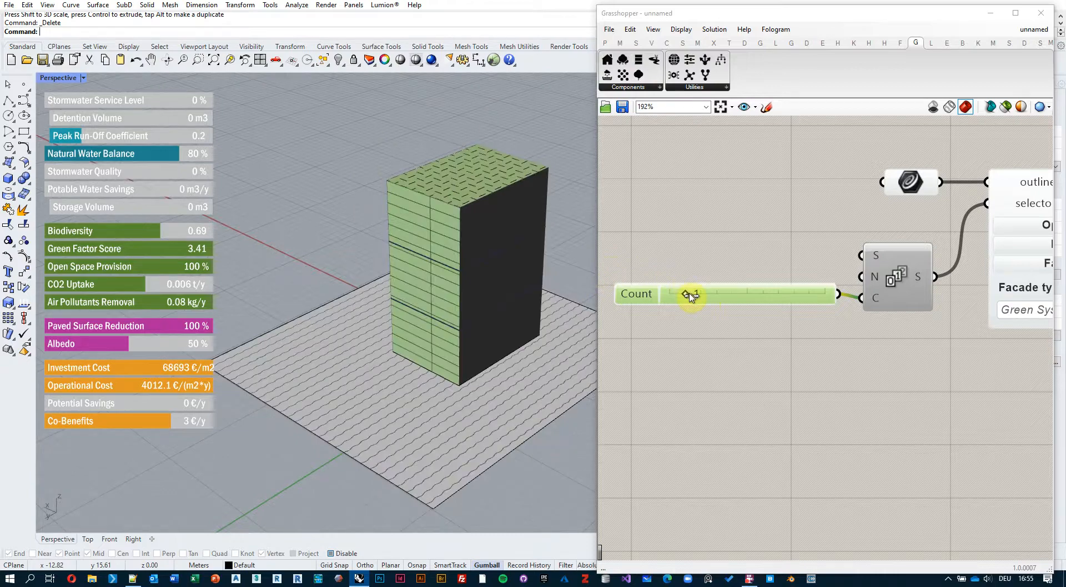
pyautogui.moveTo(690, 296); pyautogui.dragTo(702, 294)
pyautogui.moveTo(455, 261); pyautogui.dragTo(388, 267, button='right')
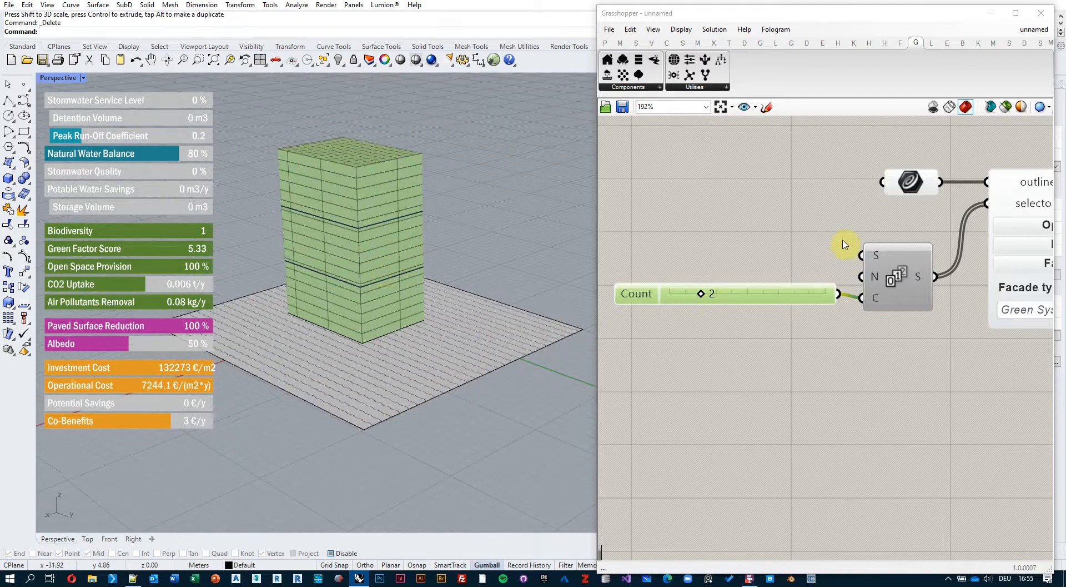
# Expand the building's general options and set the number of levels to 9 and the floor height to 3.5.
pyautogui.scroll(-2, 843, 243)
pyautogui.scroll(3, 1003, 222)
pyautogui.click(1007, 224)
pyautogui.scroll(-3, 814, 242)
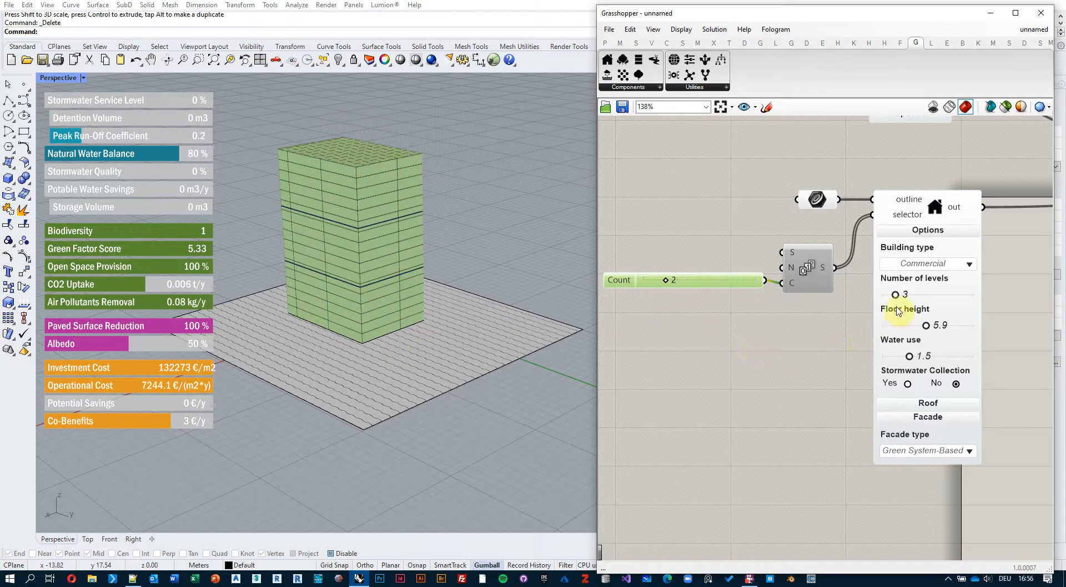
pyautogui.moveTo(916, 328); pyautogui.dragTo(941, 297)
pyautogui.moveTo(328, 251); pyautogui.dragTo(457, 278, button='right')
pyautogui.moveTo(459, 327); pyautogui.dragTo(381, 325, button='right')
pyautogui.moveTo(798, 346); pyautogui.dragTo(755, 328, button='right')
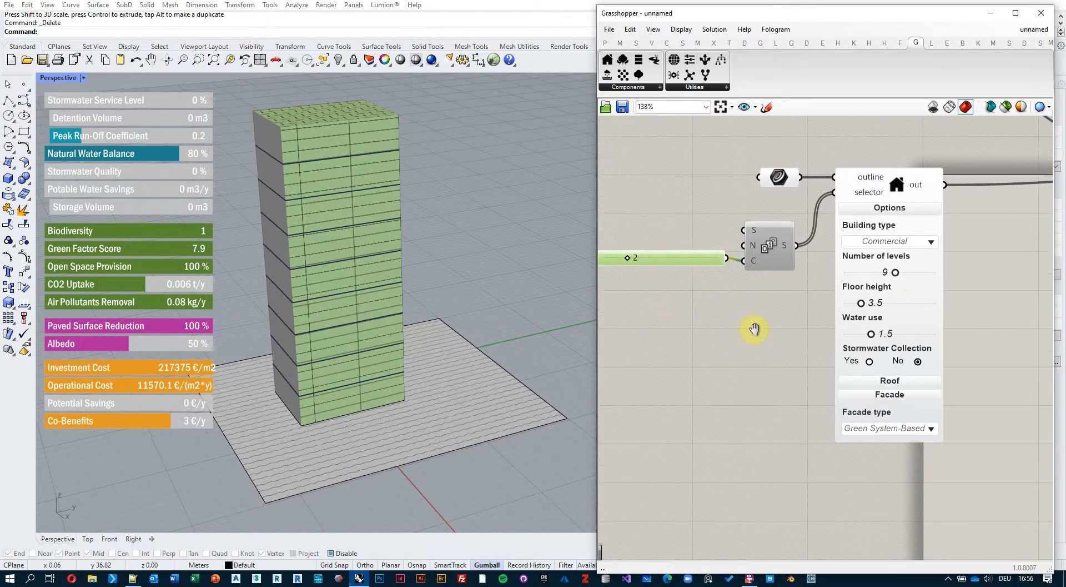
# Disconnect the series from the building's selector input and set the facade type to Conventional.
pyautogui.keyDown('ctrl'); pyautogui.moveTo(797, 245); pyautogui.dragTo(835, 193); pyautogui.keyUp('ctrl')
pyautogui.click(910, 427)
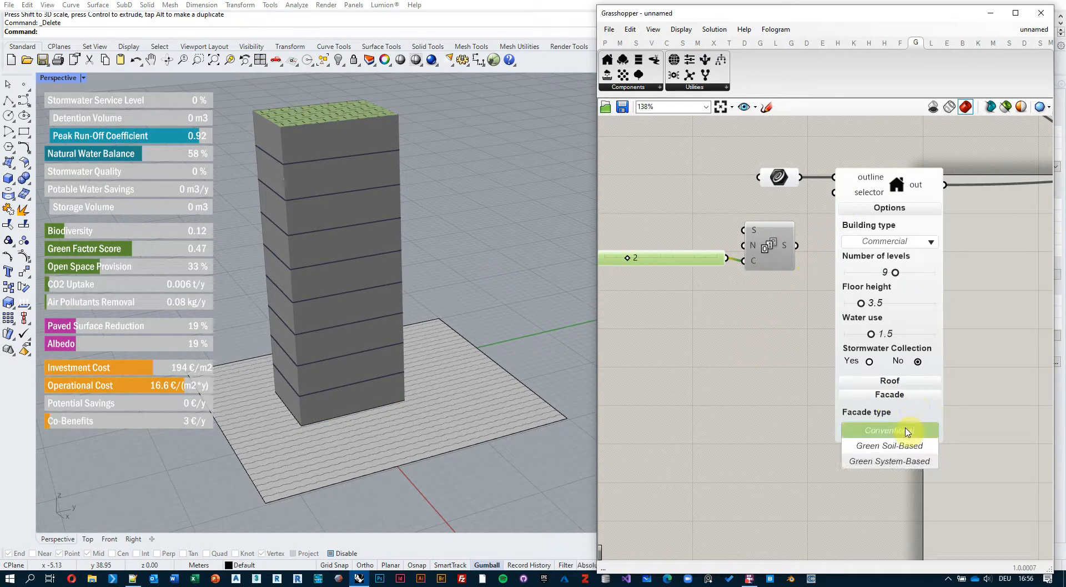
pyautogui.click(907, 431)
# Expand the building's roof settings and set the roof type to Conventional.
pyautogui.click(905, 383)
pyautogui.click(894, 417)
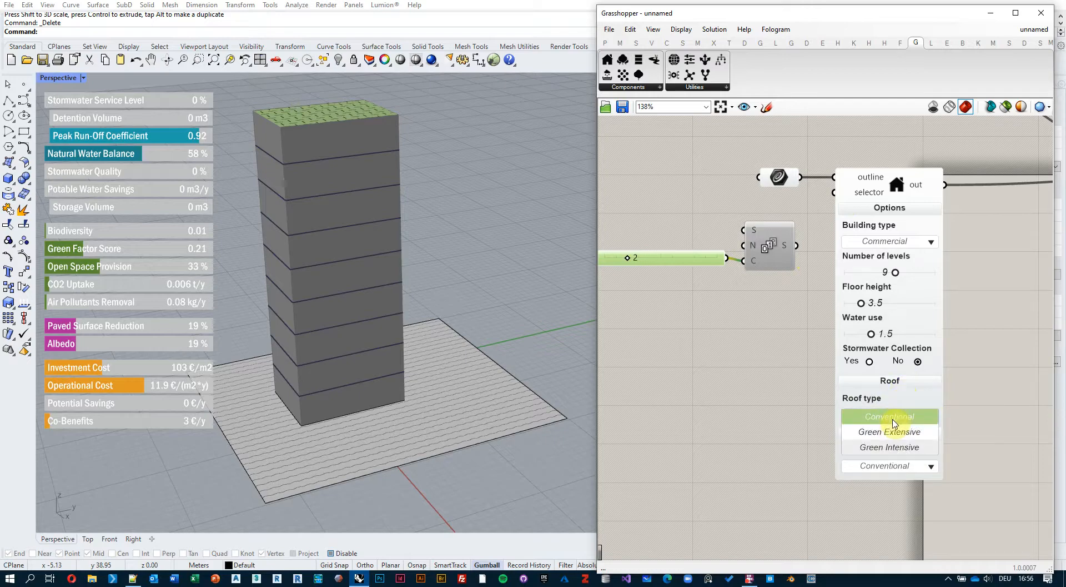
pyautogui.click(897, 430)
# Set the building type to Residential and the number of levels to 6.
pyautogui.click(895, 242)
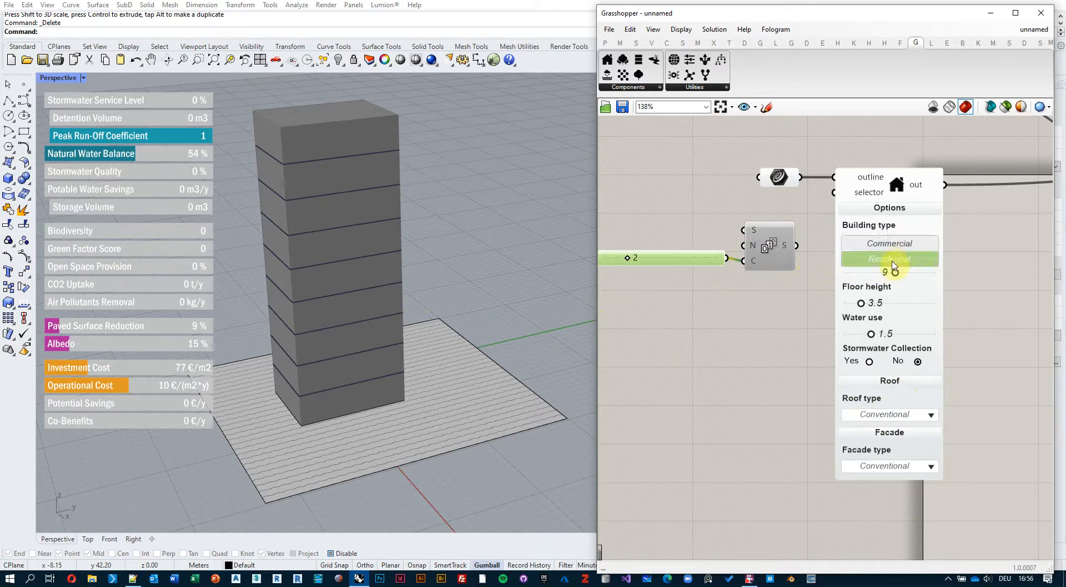
pyautogui.click(895, 265)
pyautogui.moveTo(895, 272); pyautogui.dragTo(876, 272)
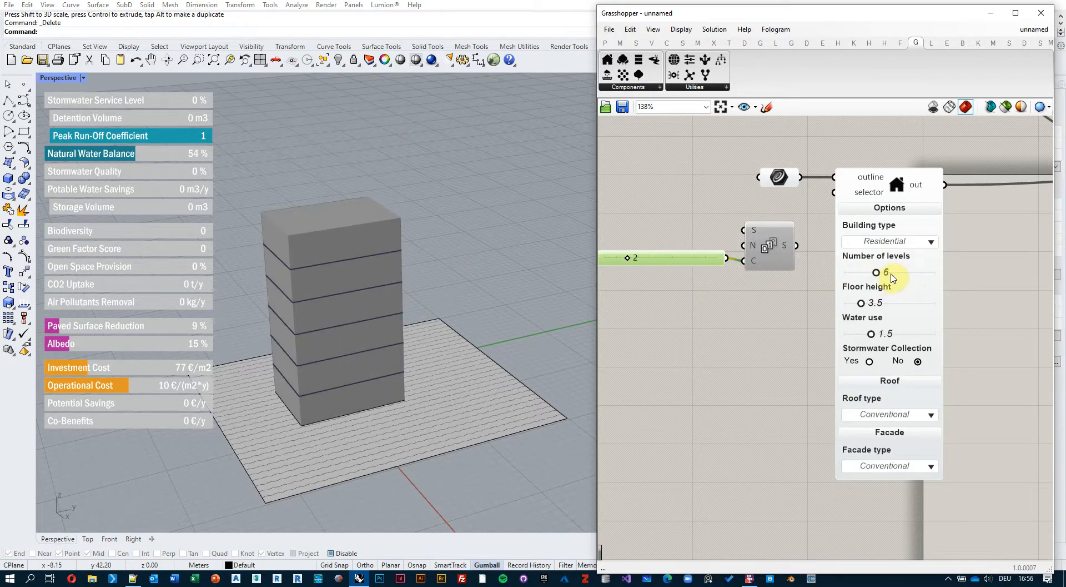
pyautogui.moveTo(369, 317); pyautogui.dragTo(391, 325, button='right')
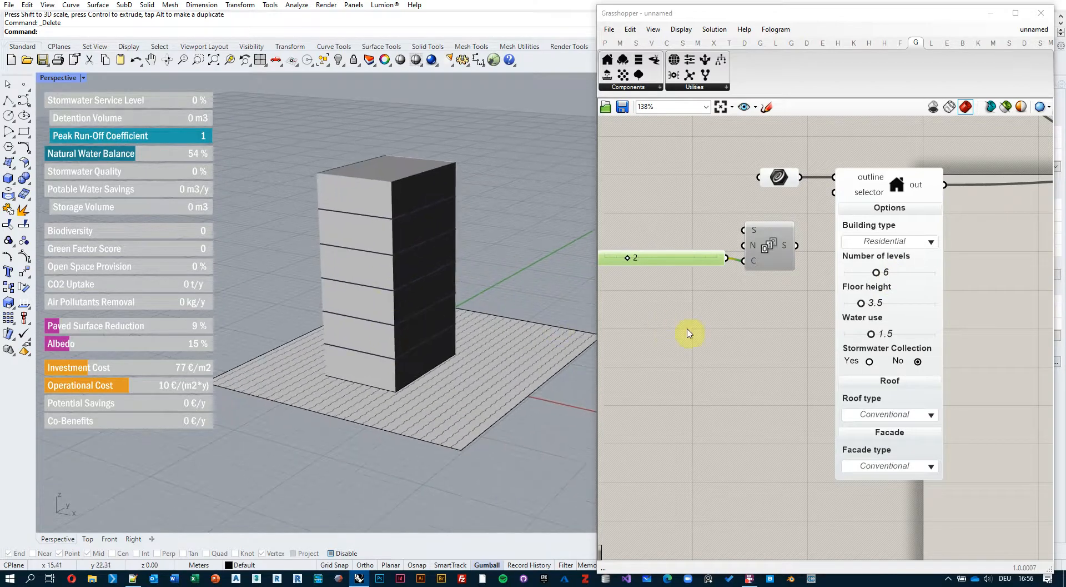
pyautogui.click(711, 336)
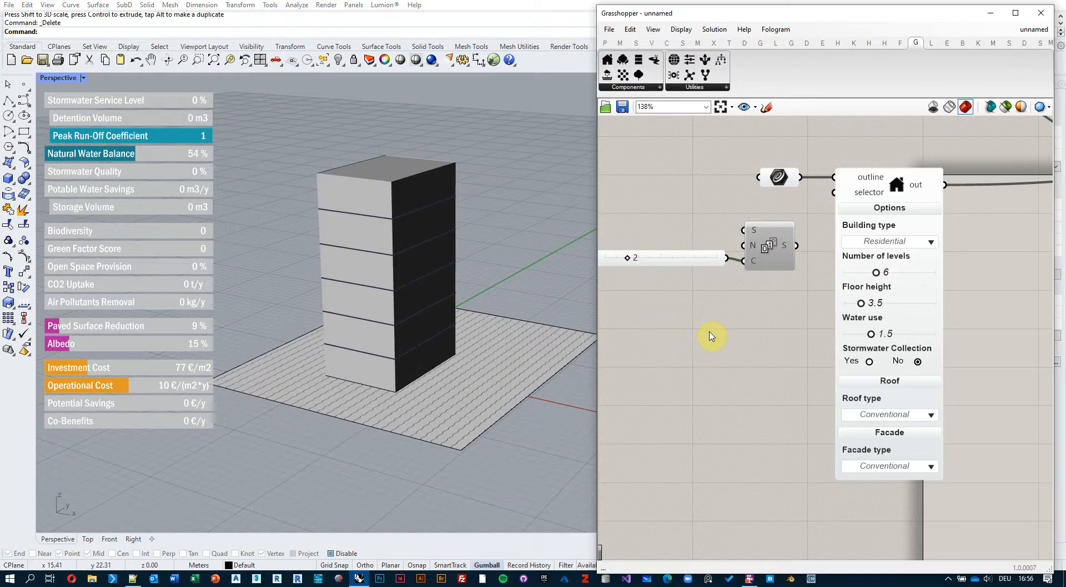